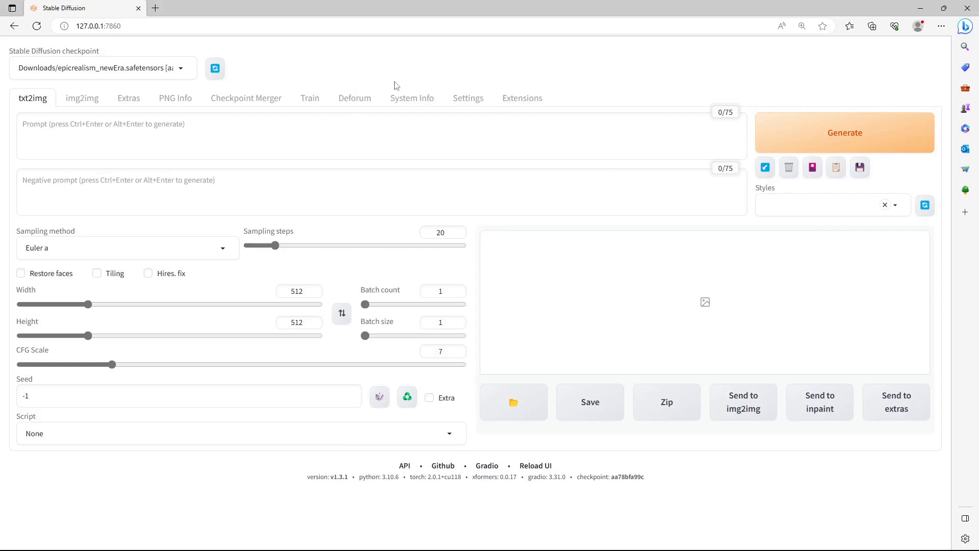
# Step: Load the available extensions index and search it for 'controlnet'
pyautogui.click(511, 105)
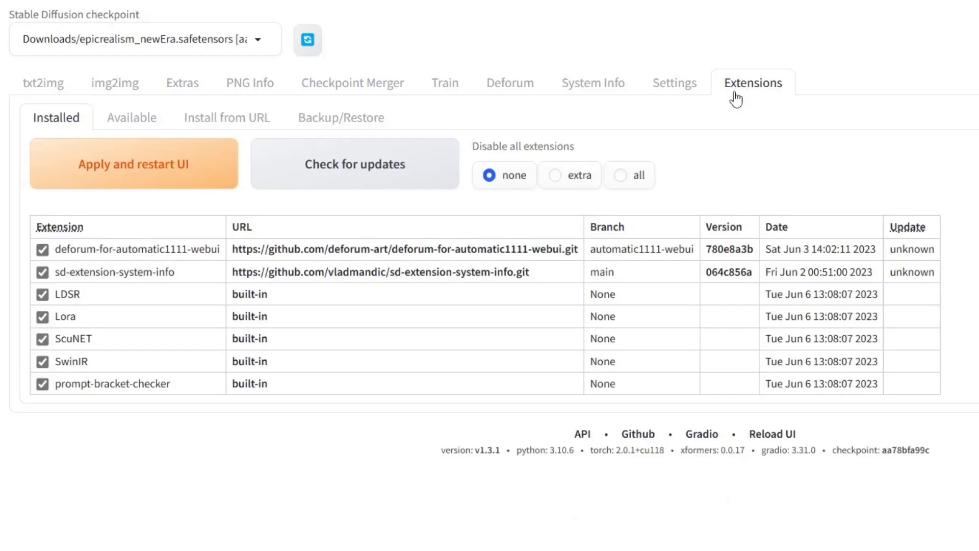
pyautogui.click(132, 118)
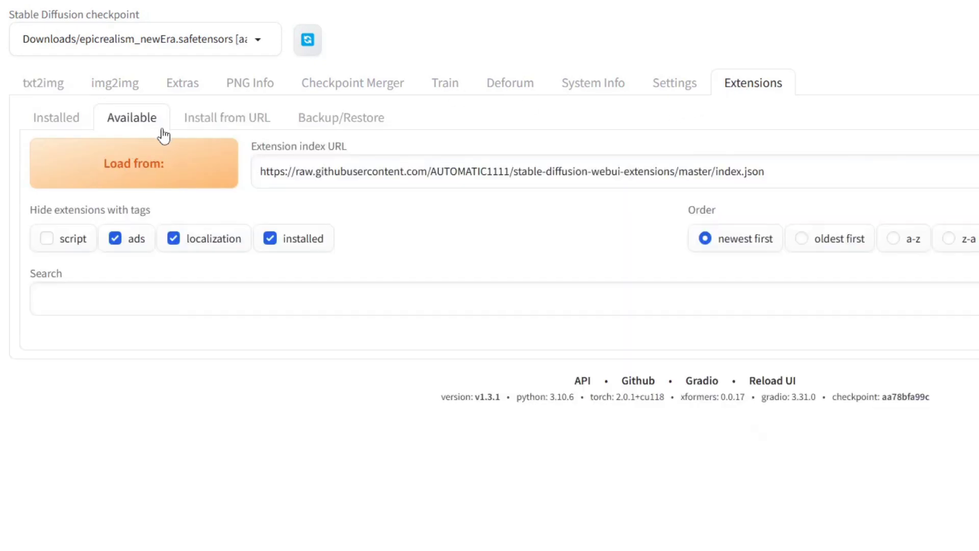
pyautogui.click(179, 161)
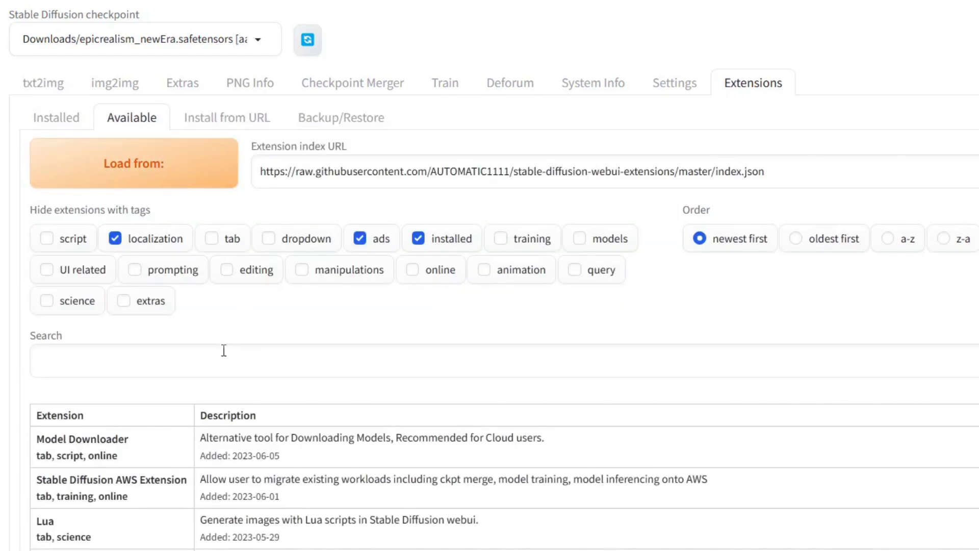
pyautogui.click(219, 354)
pyautogui.write('controlnet')
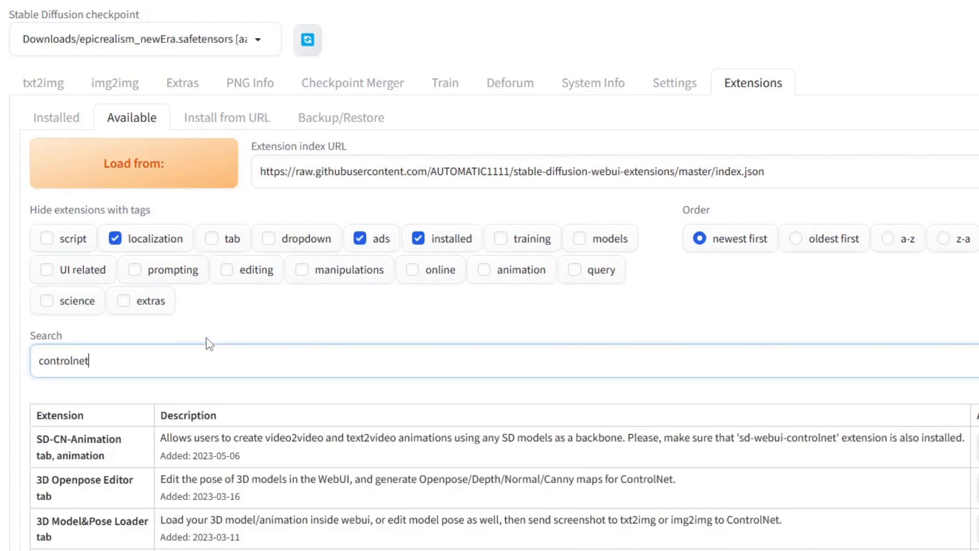
pyautogui.scroll(-3, 174, 428)
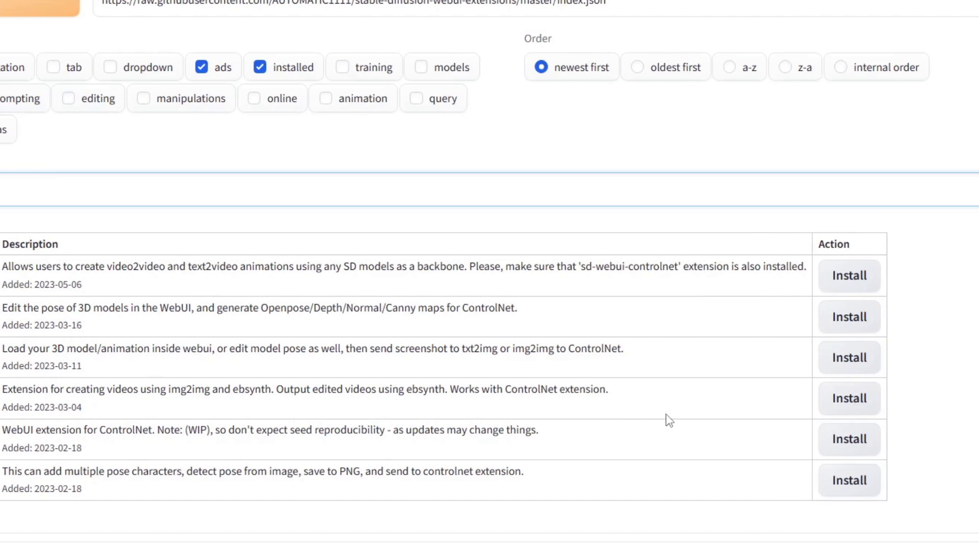
# Step: Install sd-webui-controlnet, then apply the change and restart the UI
pyautogui.click(851, 438)
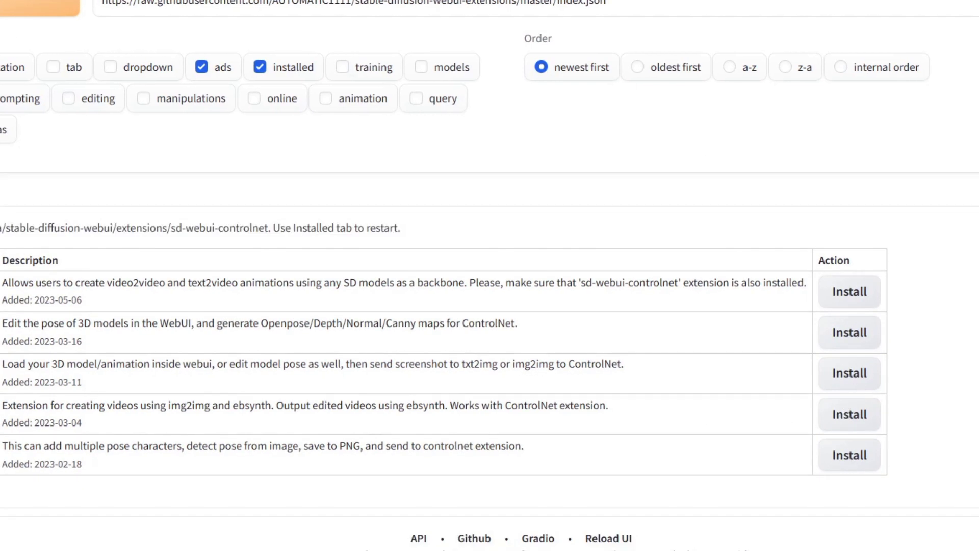
pyautogui.click(46, 113)
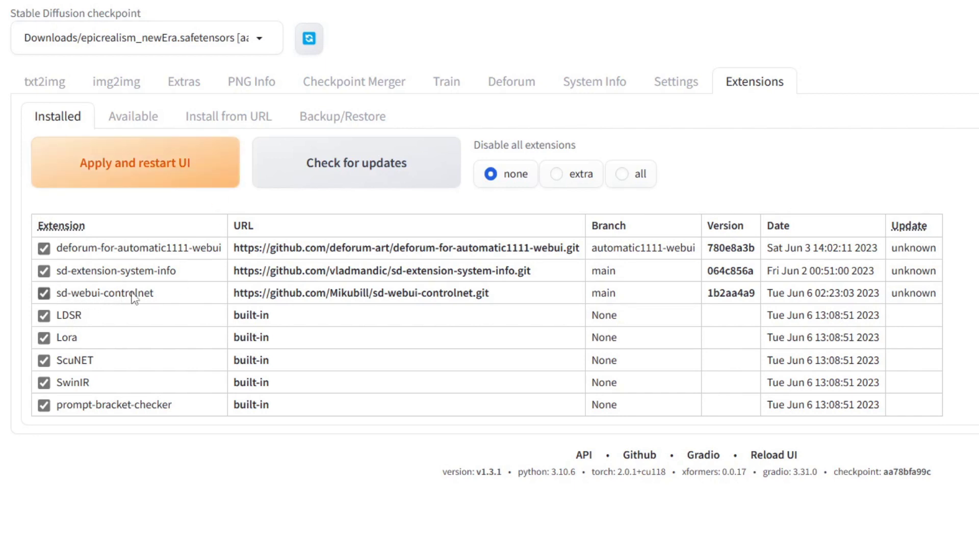
pyautogui.click(179, 181)
# Step: Relaunch the crashed web UI server in the terminal by rerunning ./webui.sh
pyautogui.hotkey('alt', 'Tab')
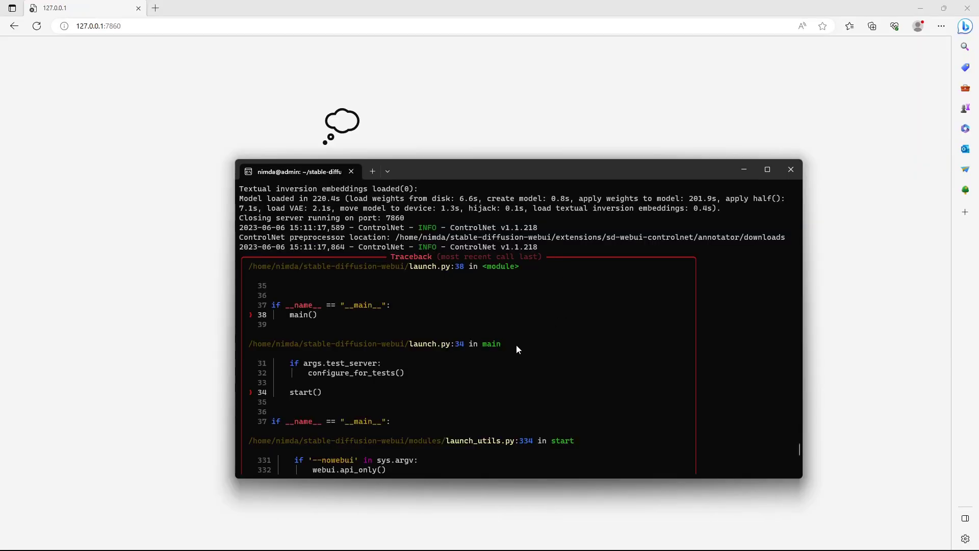
pyautogui.scroll(-3, 490, 362)
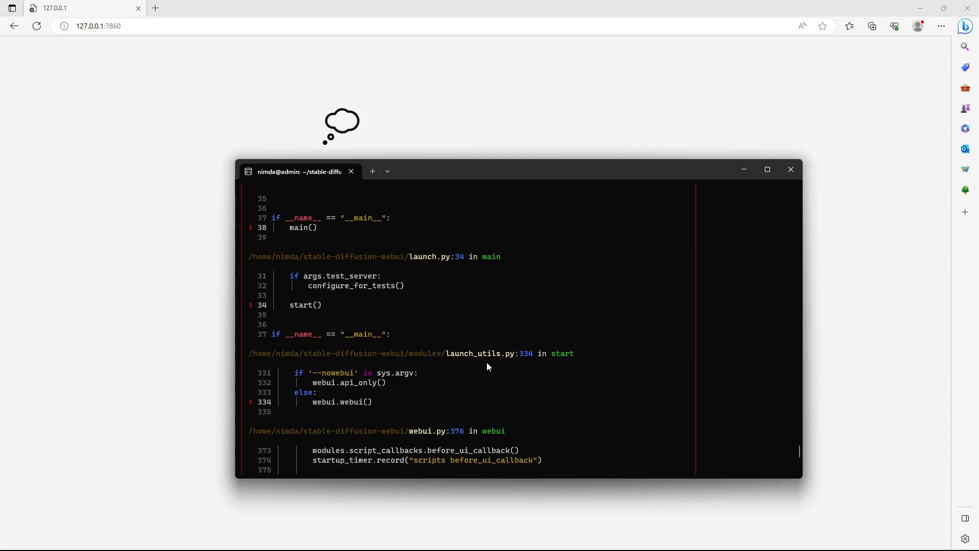
pyautogui.scroll(-1, 489, 362)
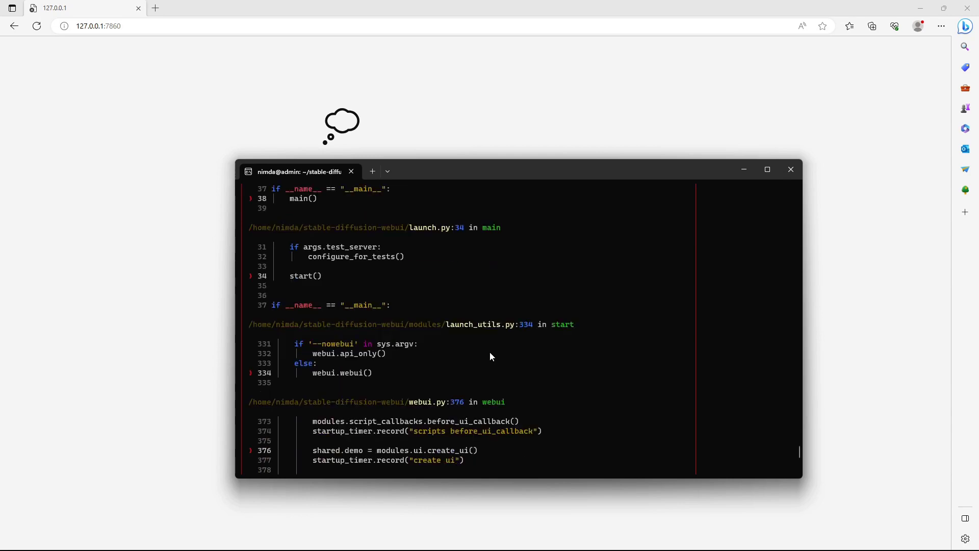
pyautogui.press('Up')
pyautogui.press('Return')
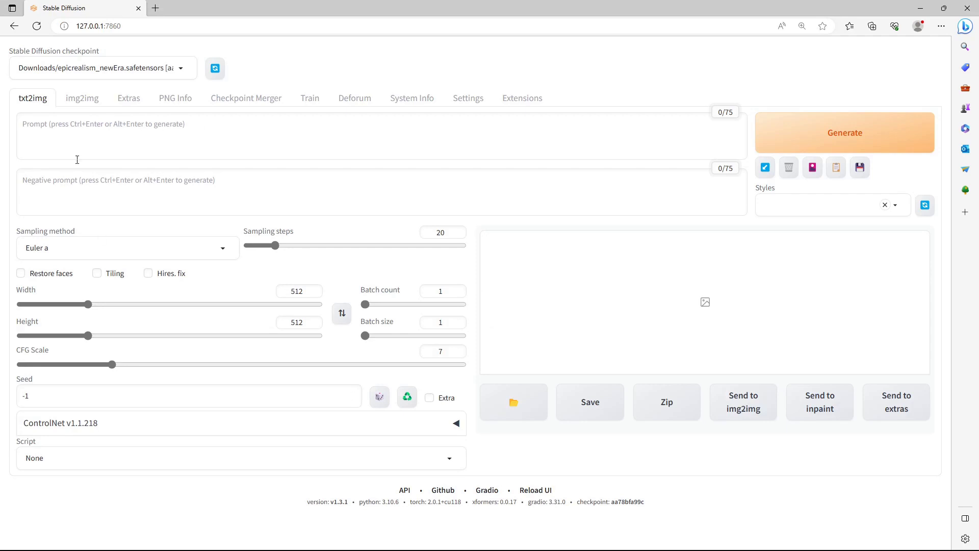
# Step: Enable ControlNet Unit 0 with the OpenPose control type and openpose_full preprocessor, leaving the model unchanged
pyautogui.click(173, 429)
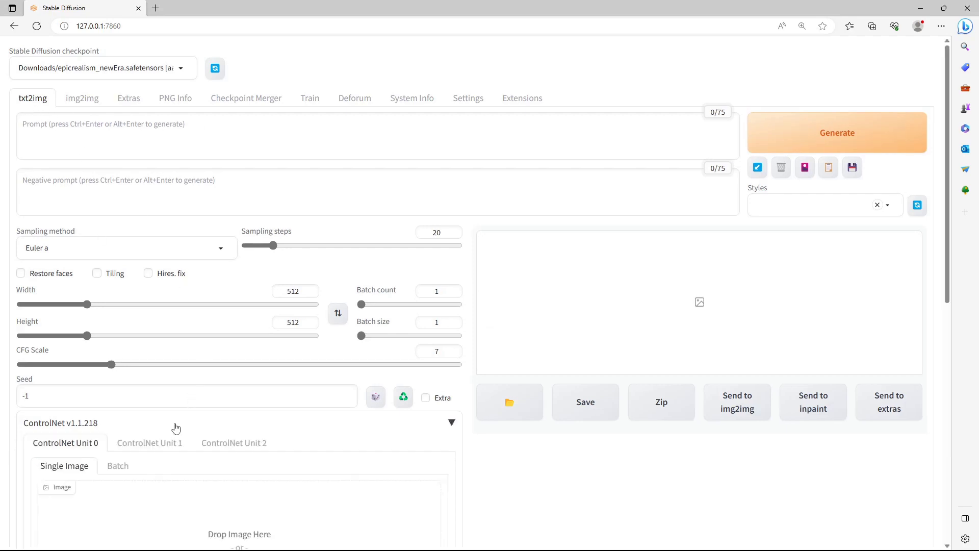
pyautogui.scroll(-6, 184, 388)
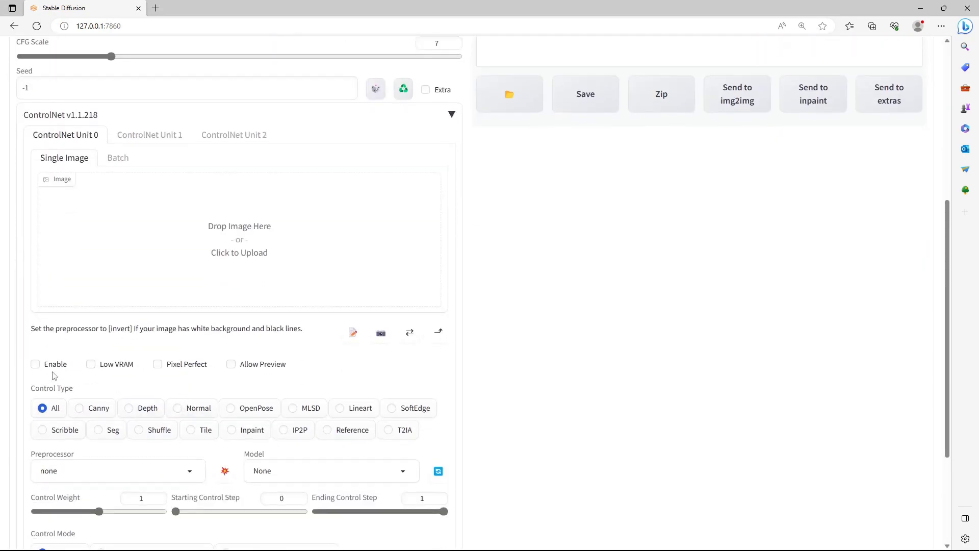
pyautogui.click(51, 366)
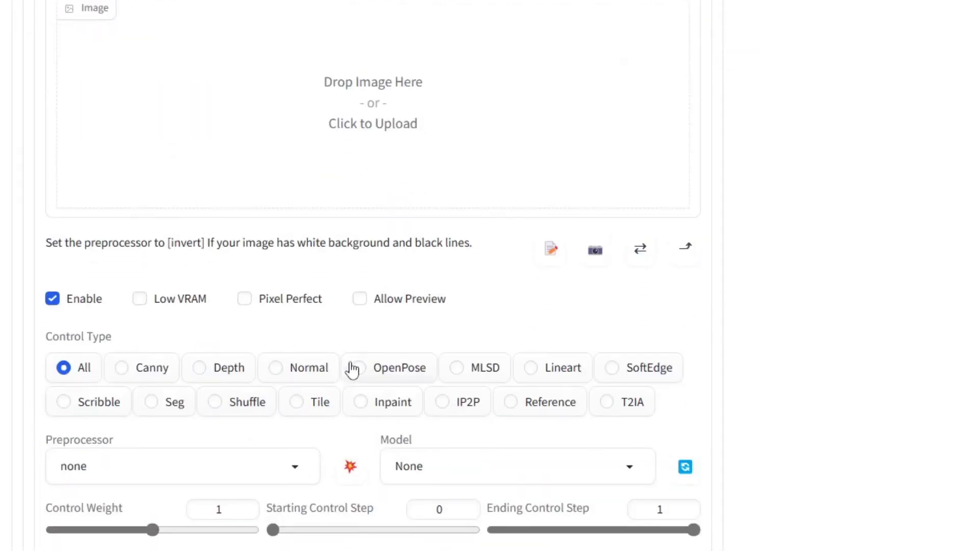
pyautogui.click(383, 368)
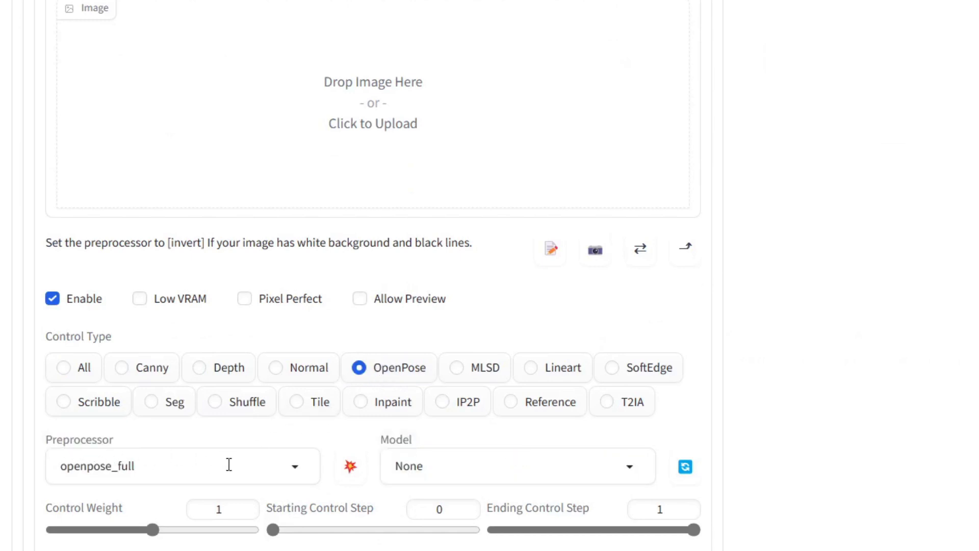
pyautogui.click(175, 467)
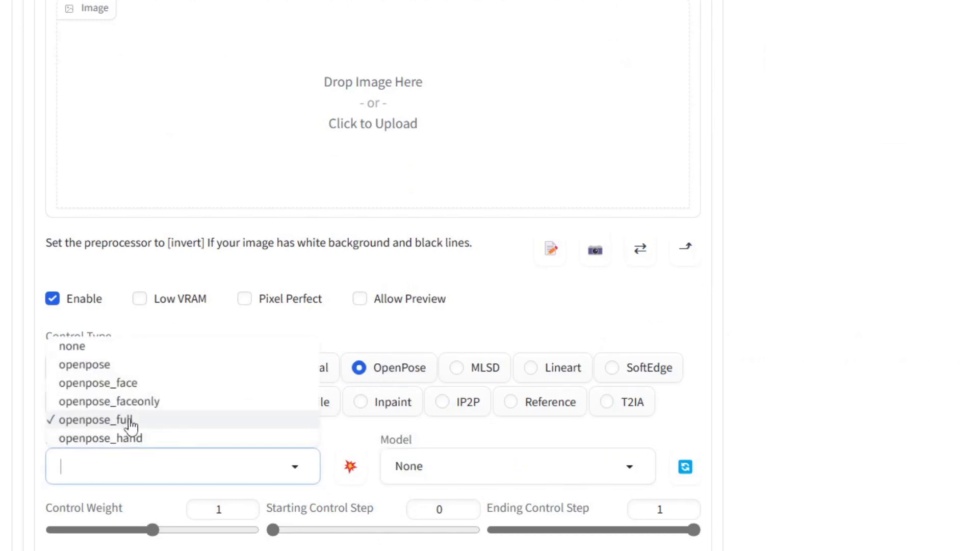
pyautogui.click(348, 447)
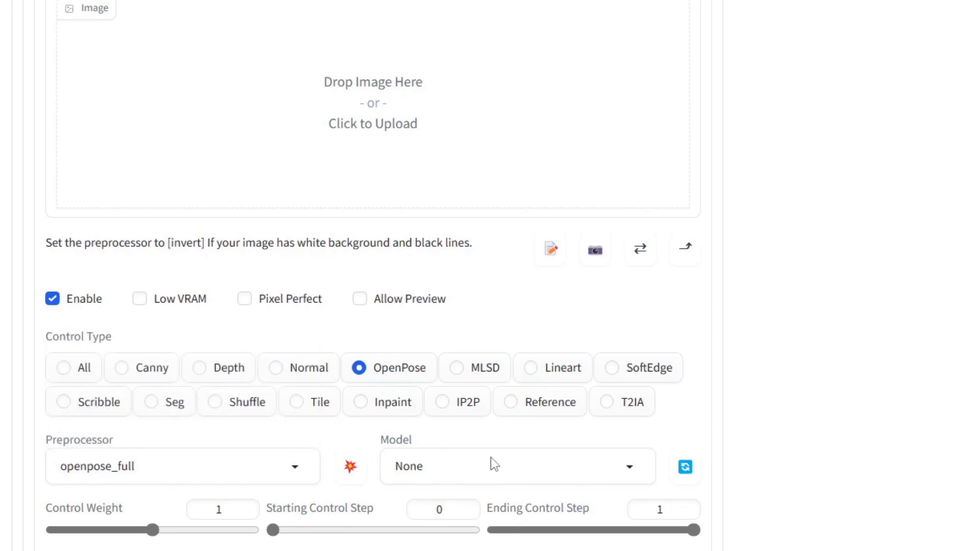
pyautogui.click(475, 467)
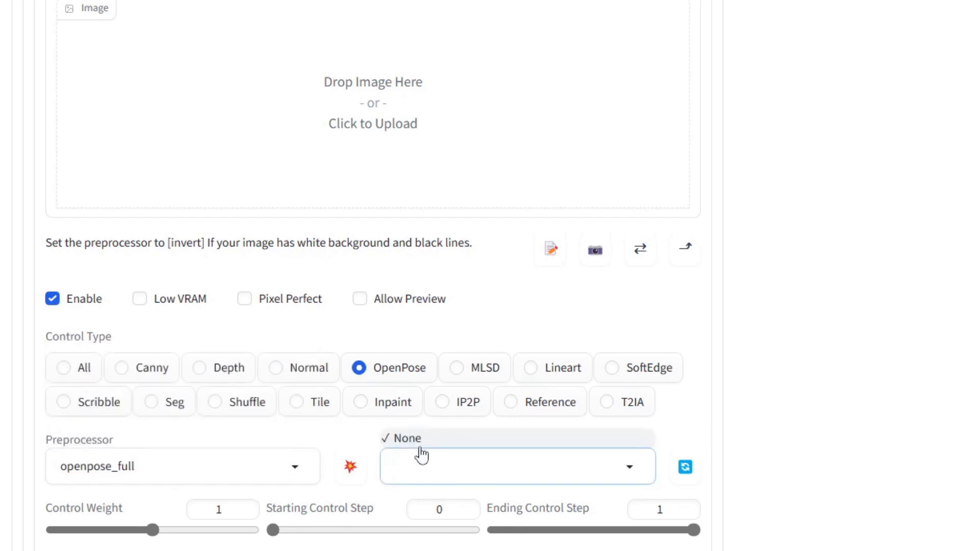
pyautogui.click(665, 437)
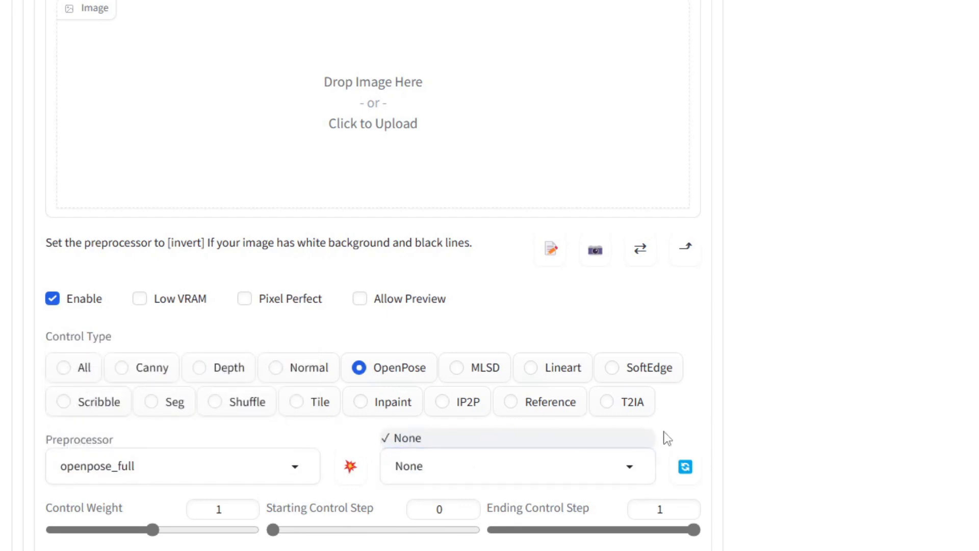
pyautogui.scroll(5, 235, 298)
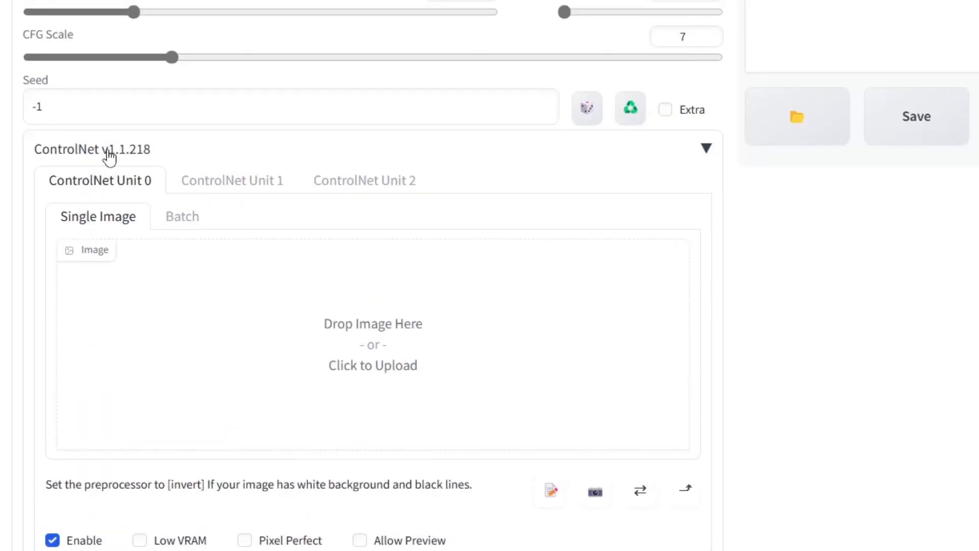
pyautogui.scroll(1, 135, 164)
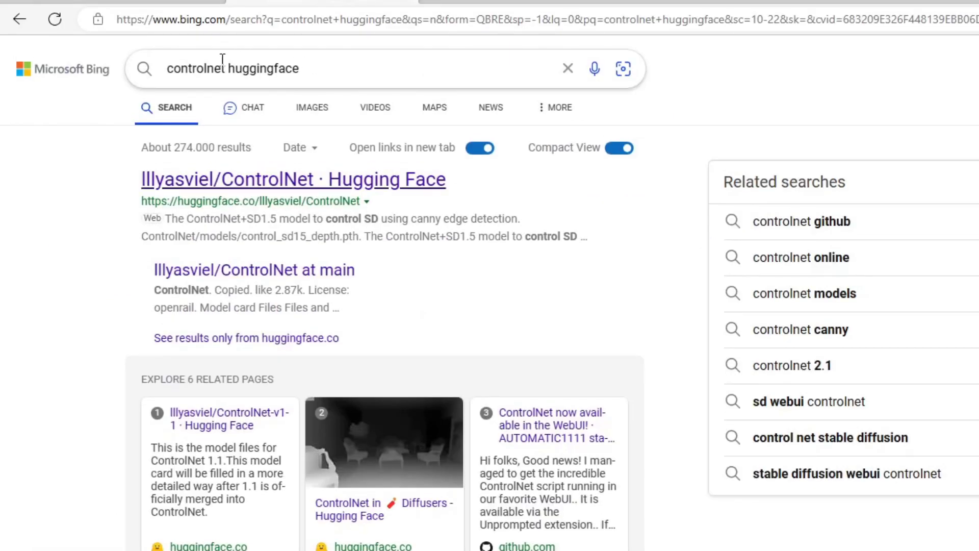
# Step: Search Bing for 'controlnet v1.1 huggingface' and open the lllyasviel/ControlNet-v1-1 repository
pyautogui.click(228, 68)
pyautogui.write('v1.1')
pyautogui.press('Return')
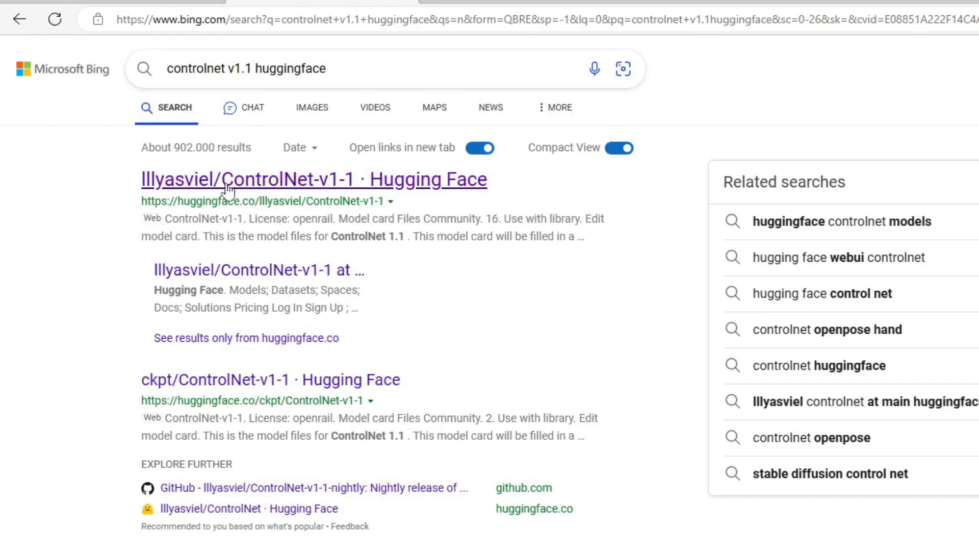
pyautogui.click(228, 185)
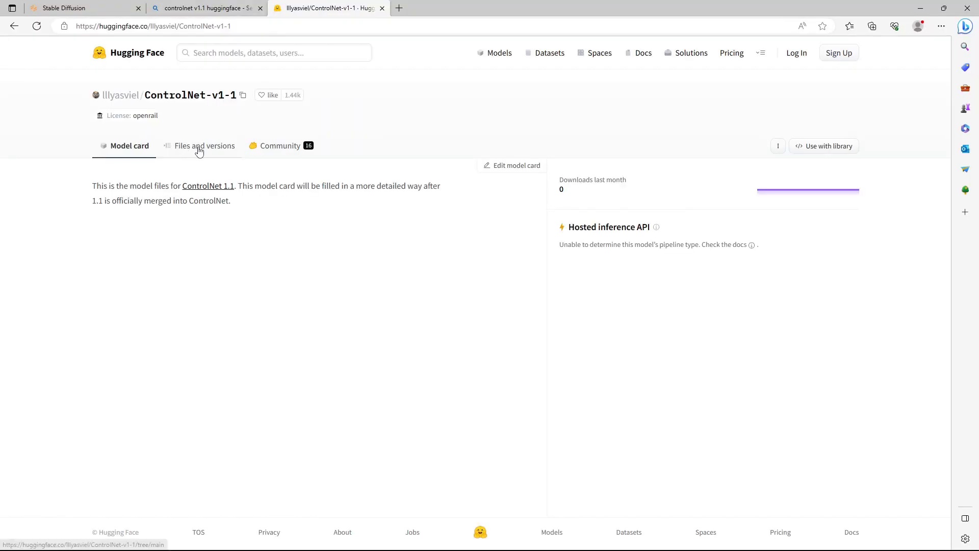
# Step: Locate control_v11p_sd15_openpose.pth in the repository's file list and download it
pyautogui.click(197, 149)
pyautogui.hotkey('ctrl', 'f')
pyautogui.write('open')
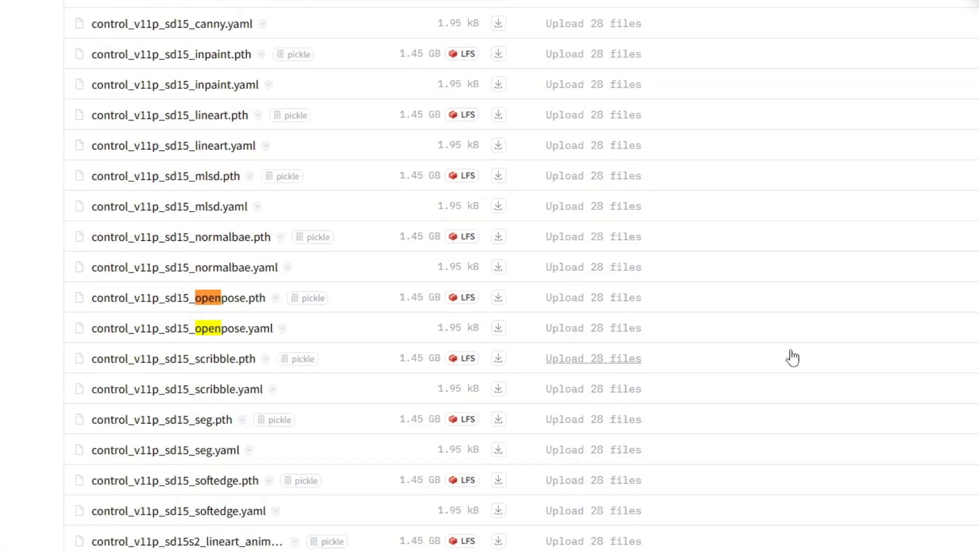
pyautogui.click(861, 68)
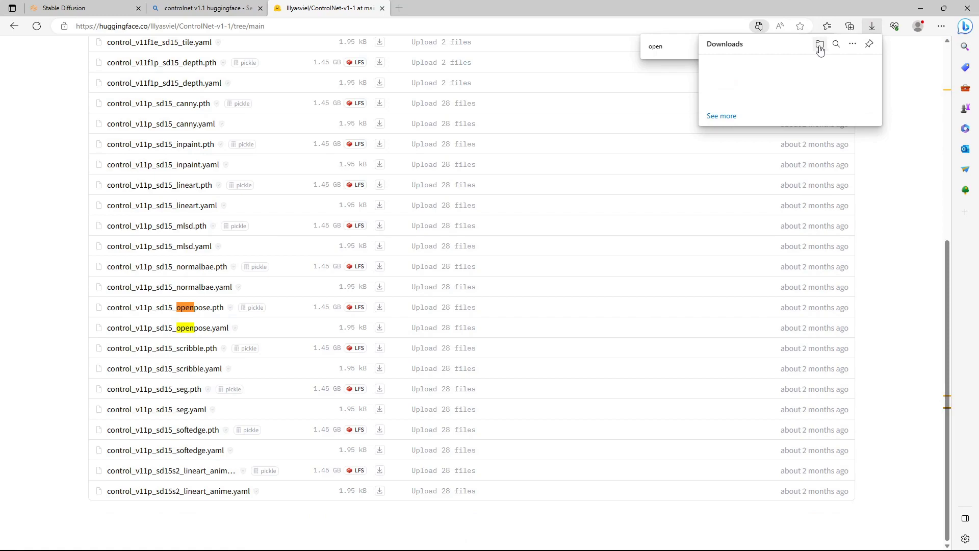
# Step: Copy control_v11p_sd15_openpose.pth from Downloads into extensions/sd-webui-controlnet/models
pyautogui.click(820, 46)
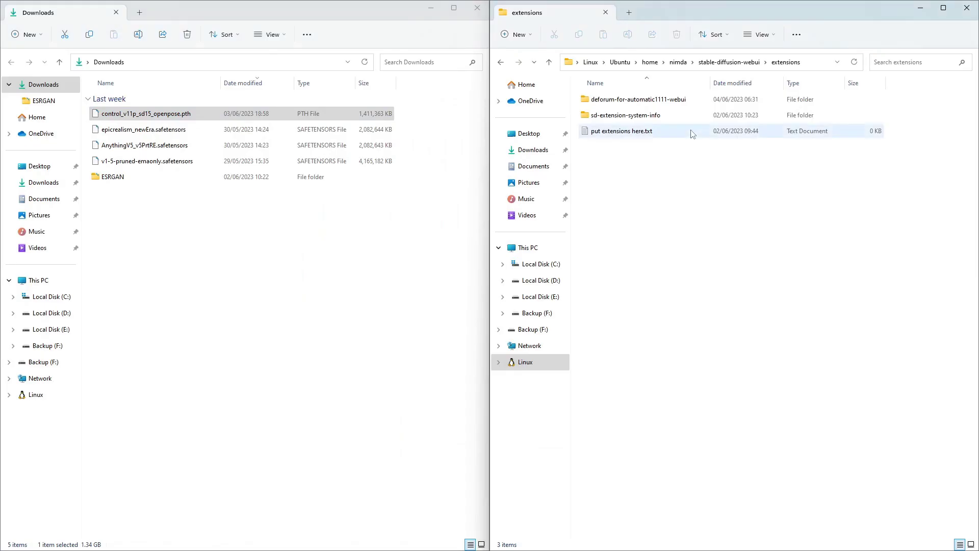
pyautogui.click(729, 63)
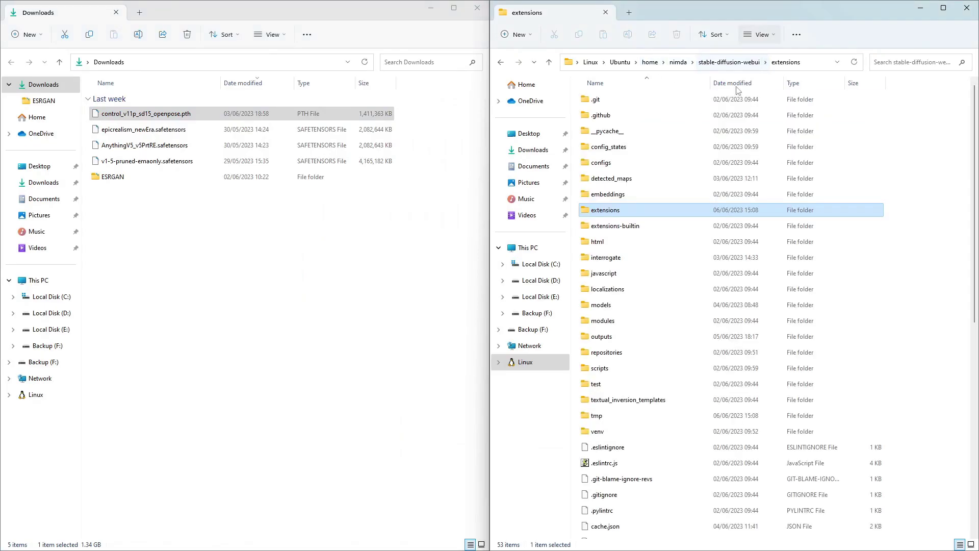
pyautogui.doubleClick(594, 213)
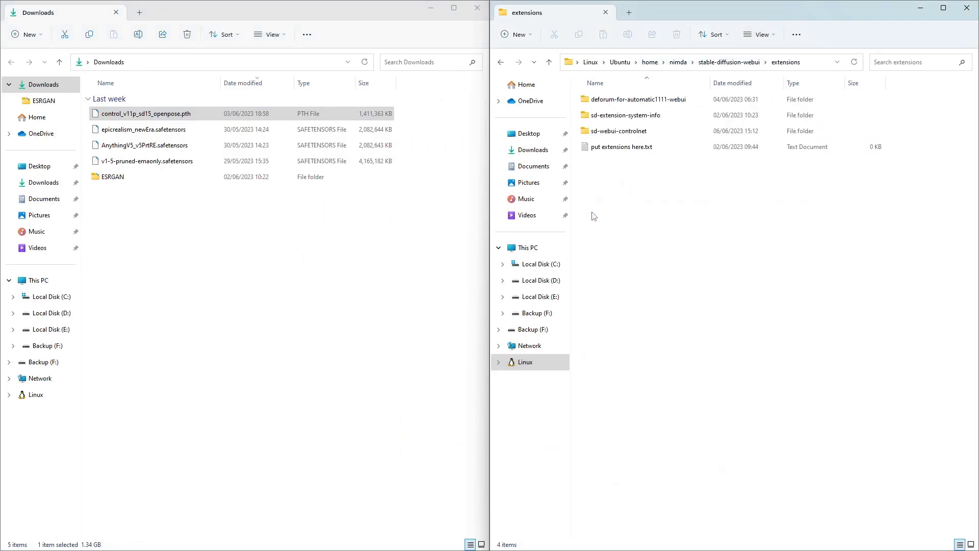
pyautogui.doubleClick(679, 136)
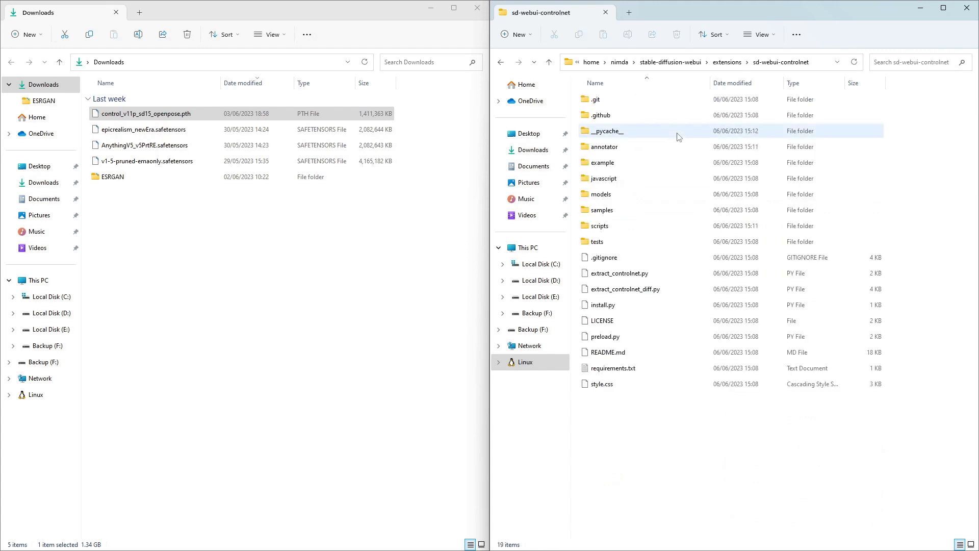
pyautogui.doubleClick(611, 198)
pyautogui.moveTo(342, 113); pyautogui.dragTo(908, 180)
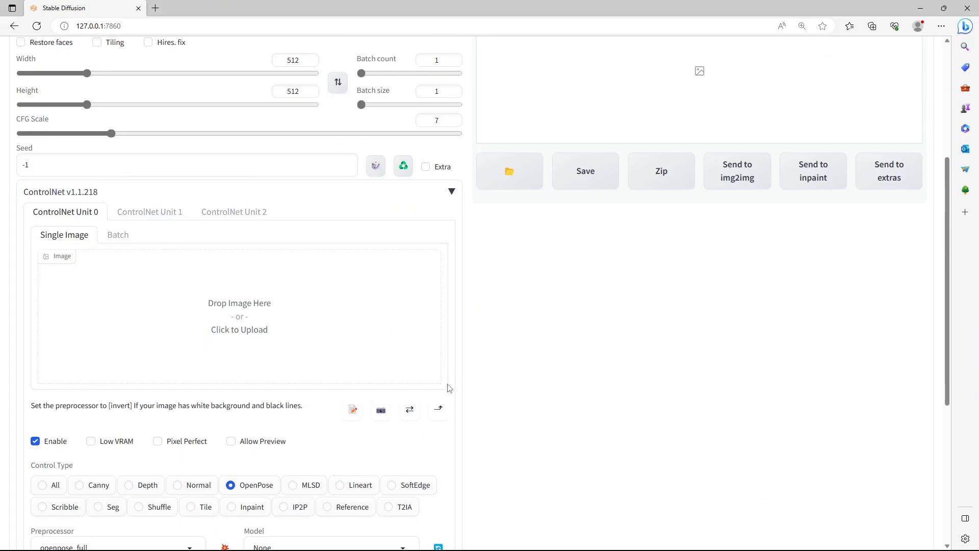
# Step: Refresh the ControlNet model list and select control_v11p_sd15_openpose
pyautogui.scroll(-5, 421, 411)
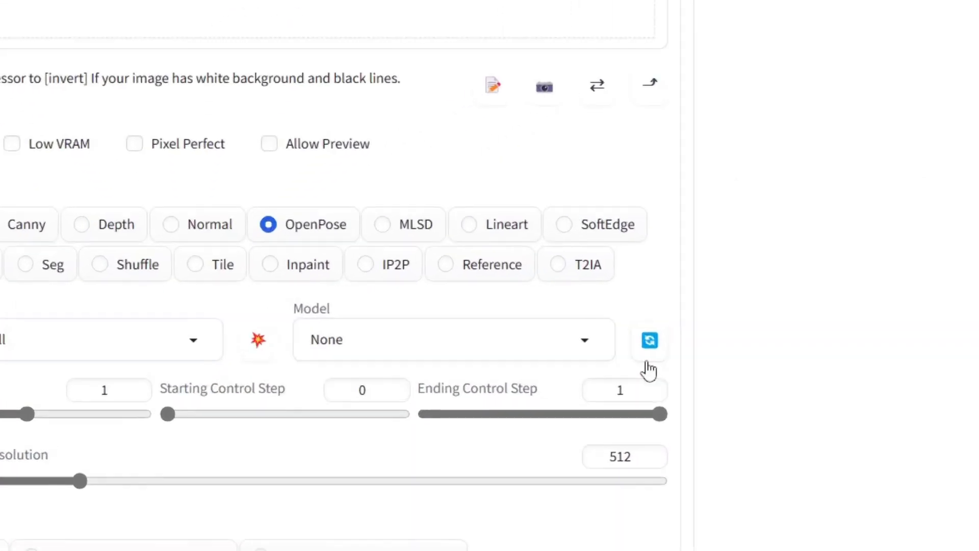
pyautogui.click(438, 317)
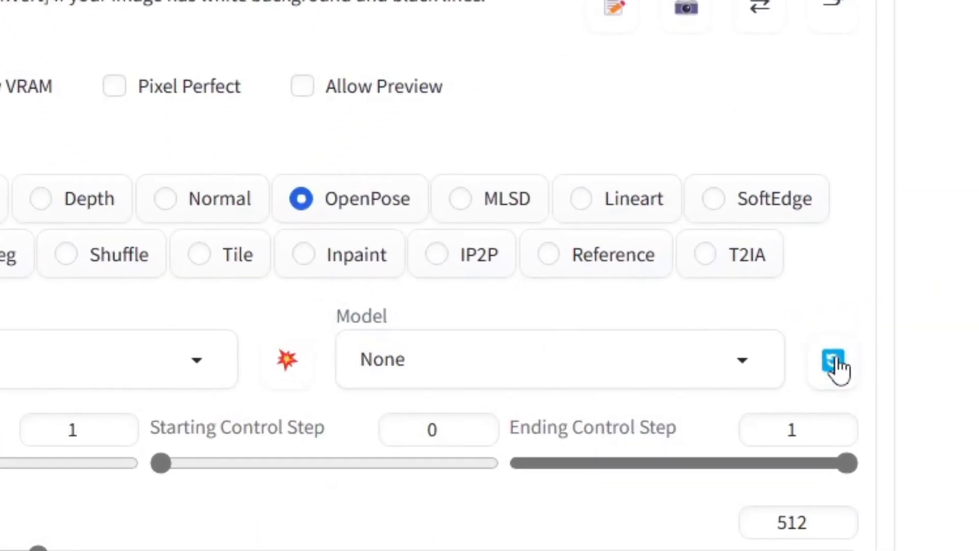
pyautogui.click(689, 357)
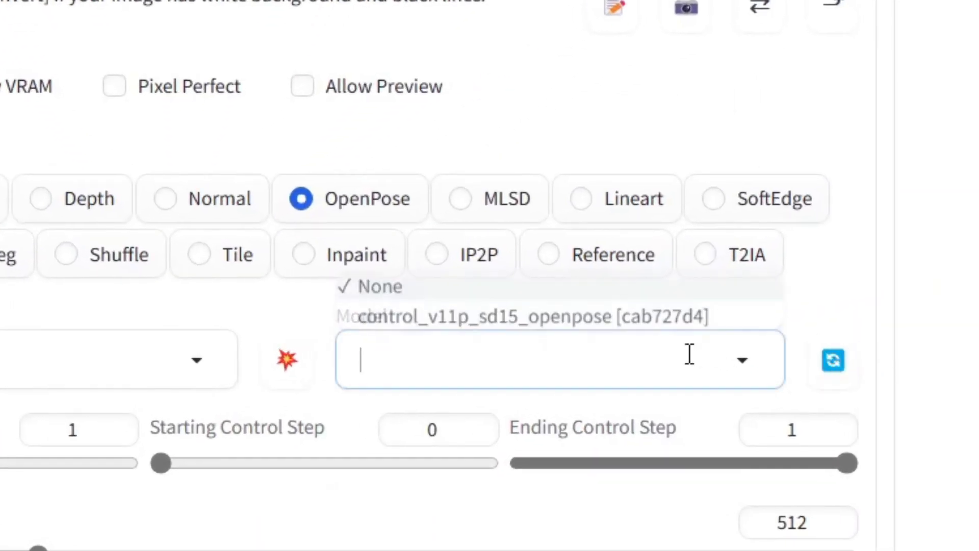
pyautogui.click(483, 318)
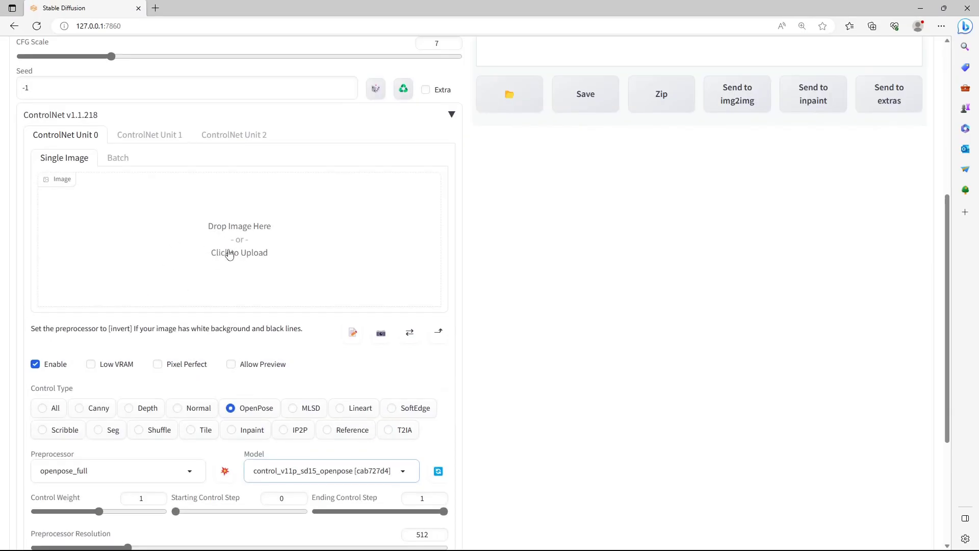
# Step: Upload the waving-man jpg as the control image and preview its detected pose skeleton
pyautogui.hotkey('ctrl', 'shift', 'n')
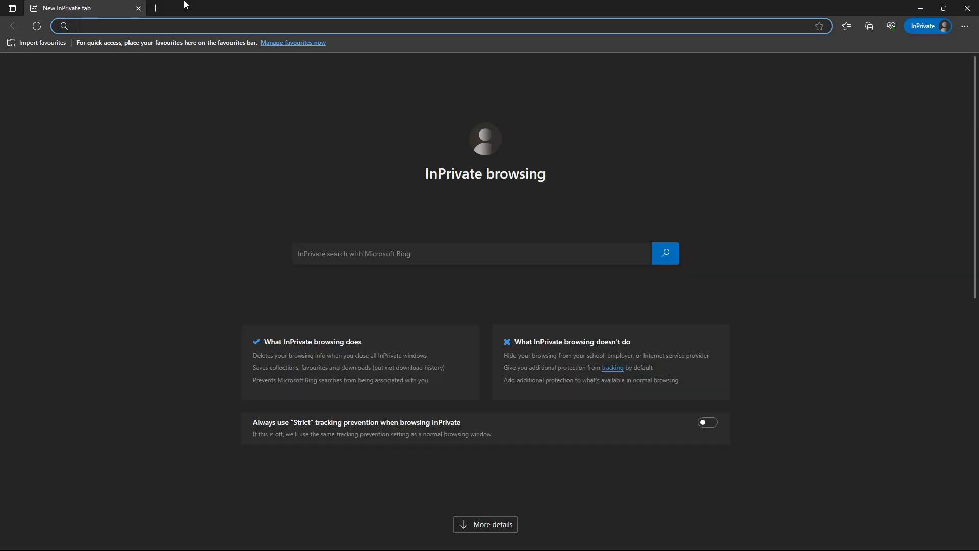
pyautogui.write('man wav')
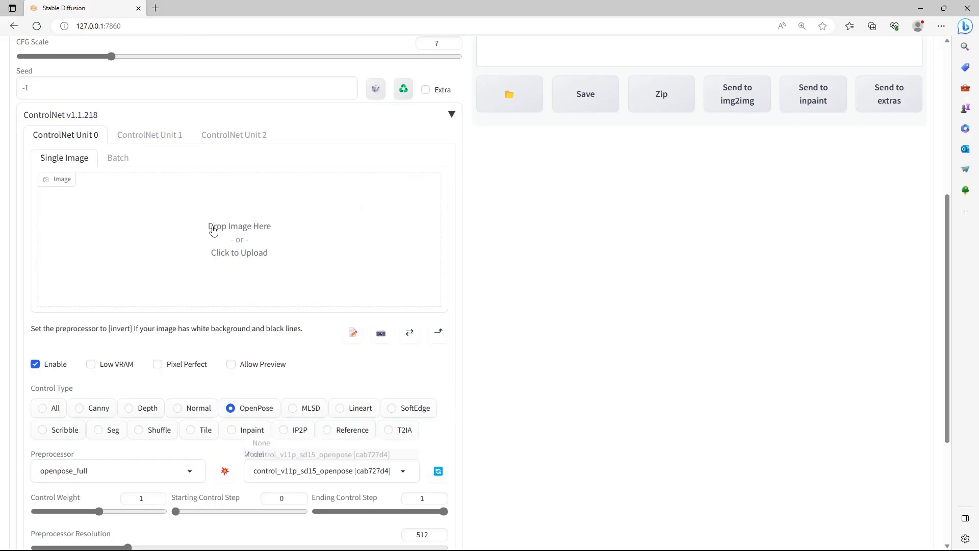
pyautogui.click(212, 226)
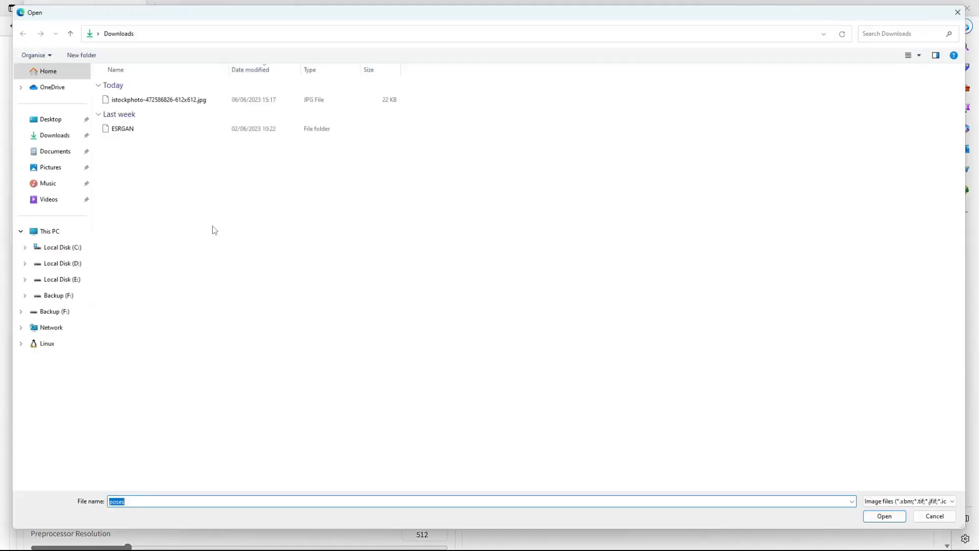
pyautogui.doubleClick(152, 99)
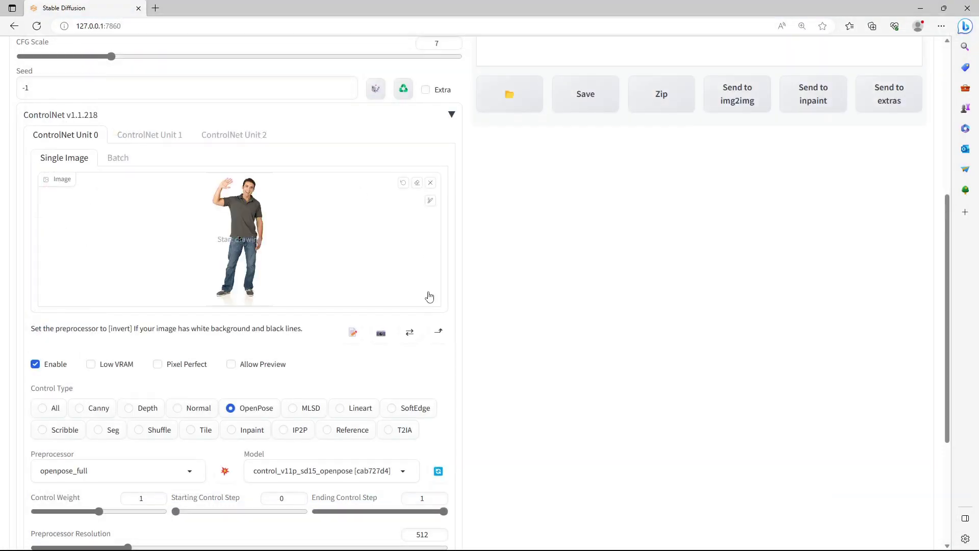
pyautogui.click(225, 474)
# Step: Change the ControlNet preprocessor from openpose_full to openpose_hand
pyautogui.click(117, 470)
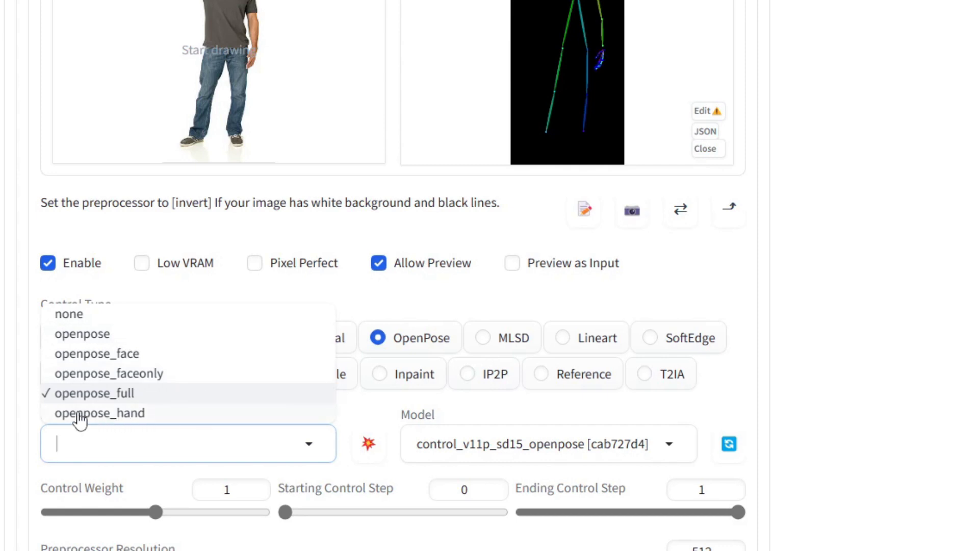
pyautogui.click(211, 416)
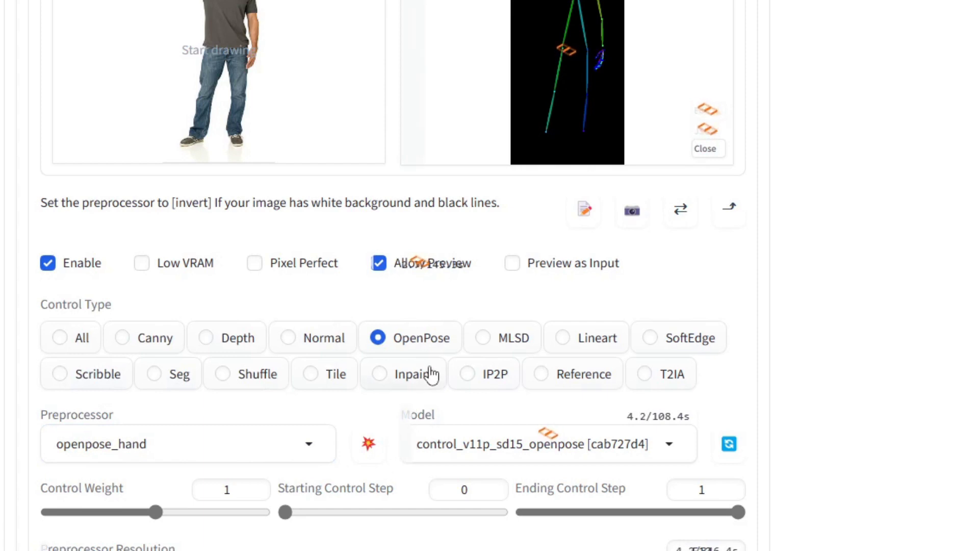
pyautogui.scroll(-5, 580, 193)
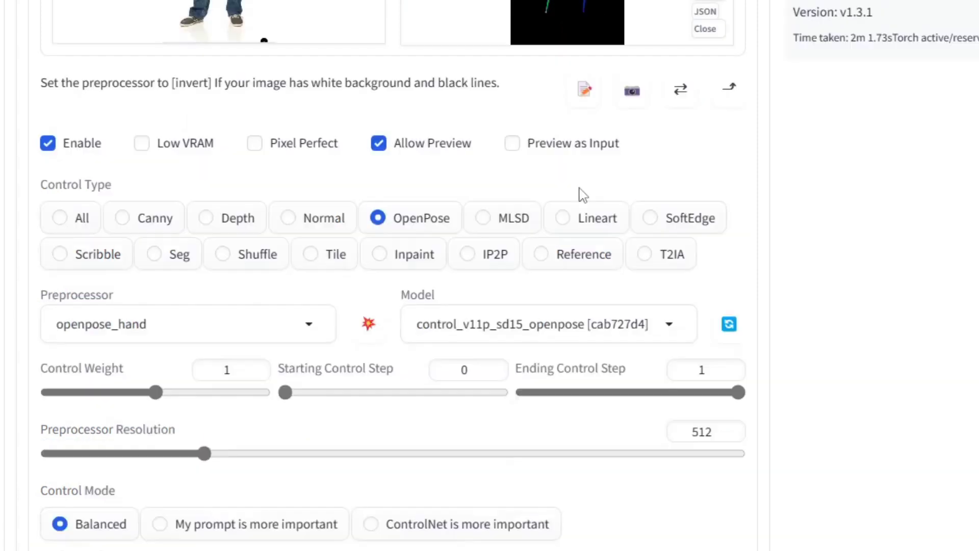
# Step: Set Control Mode to 'ControlNet is more important' and generate the waving-man image
pyautogui.click(372, 393)
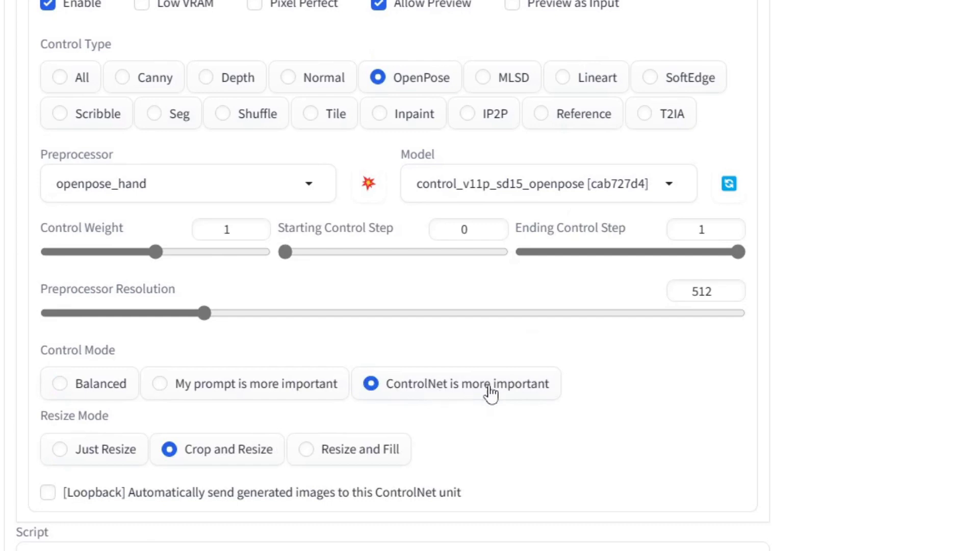
pyautogui.scroll(5, 490, 393)
pyautogui.click(763, 144)
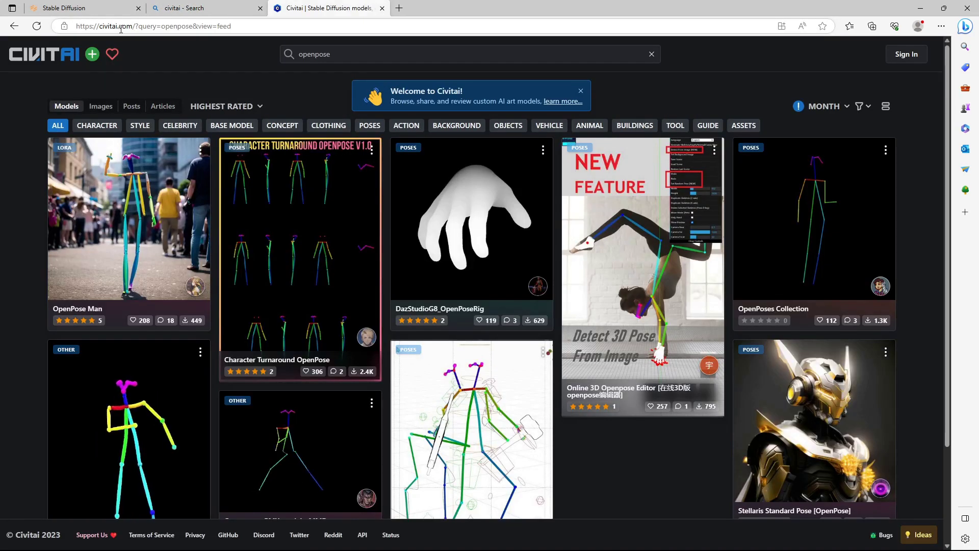
# Step: Open the OpenPoses Collection page on Civitai and download openposesCollection_v10.zip (1.17 MB)
pyautogui.click(811, 185)
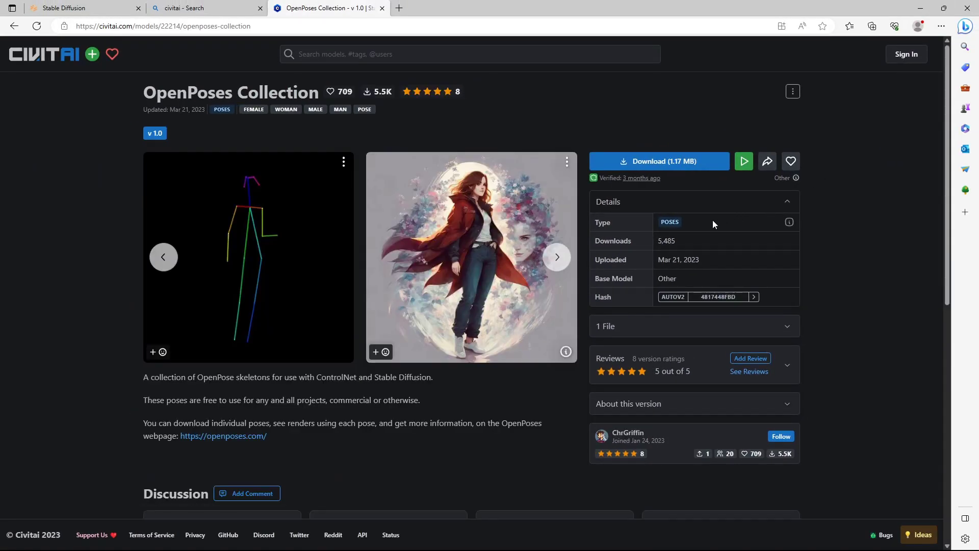
pyautogui.click(669, 222)
pyautogui.doubleClick(670, 221)
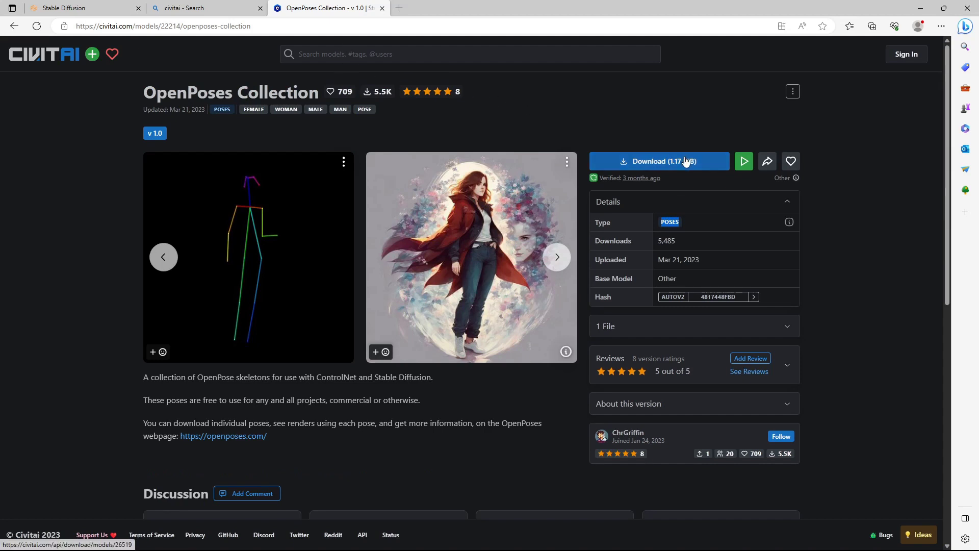
pyautogui.click(714, 204)
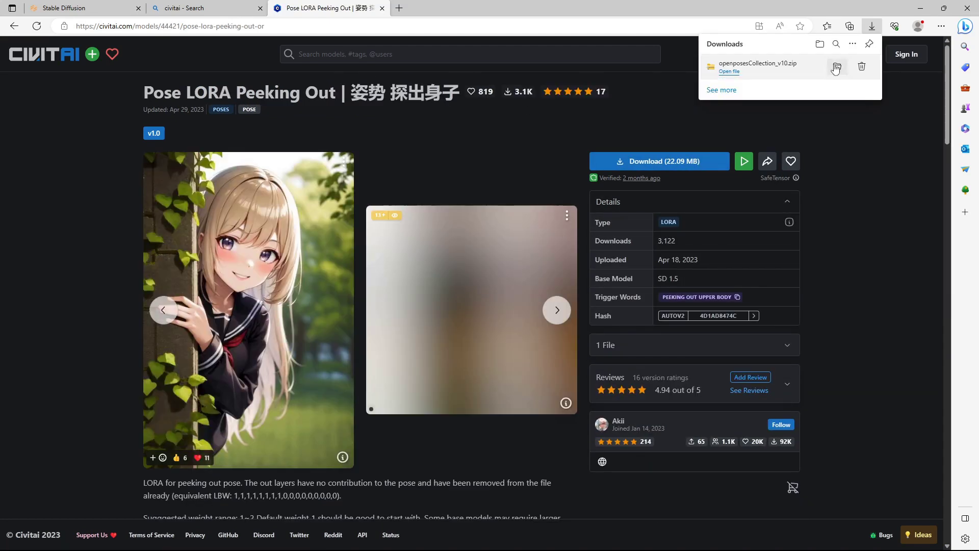
pyautogui.click(836, 67)
# Step: Extract openposesCollection_v10.zip into an openposesCollection_v10 folder
pyautogui.rightClick(256, 113)
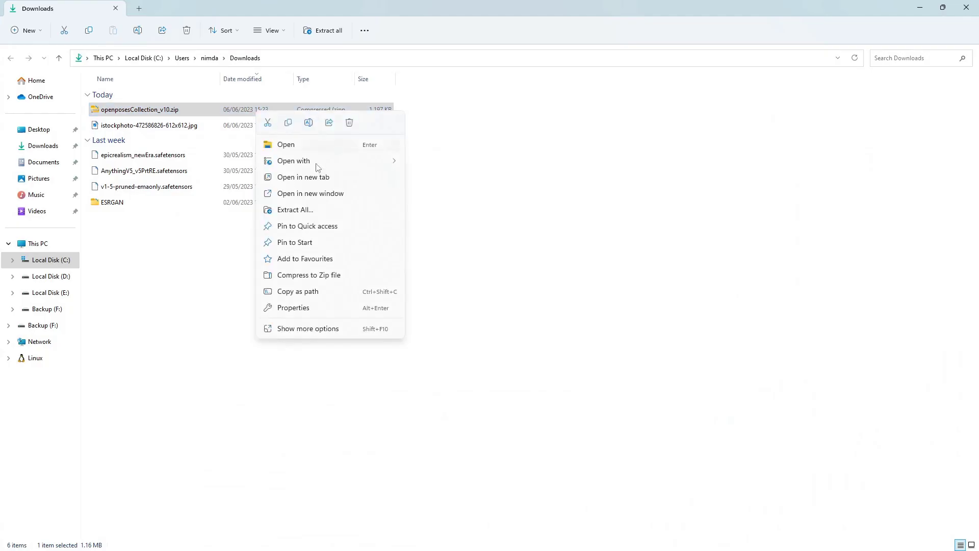
pyautogui.click(305, 213)
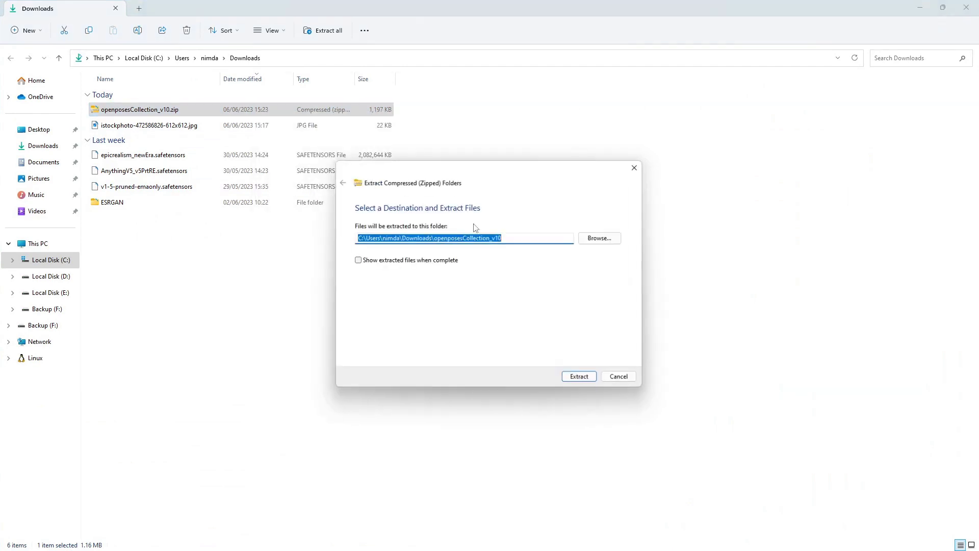
pyautogui.click(582, 379)
# Step: Browse the extracted pose PNGs as extra large icons
pyautogui.doubleClick(234, 140)
pyautogui.click(269, 31)
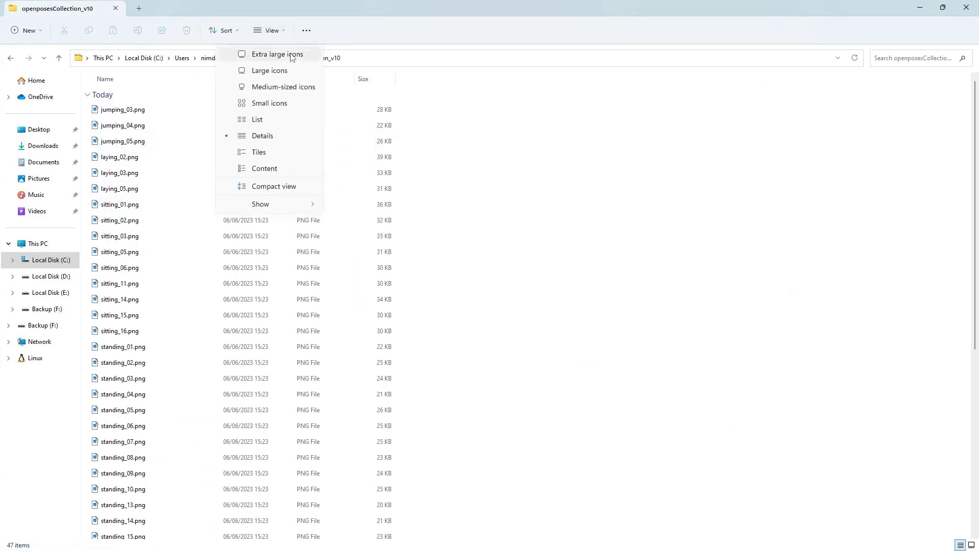
pyautogui.click(264, 55)
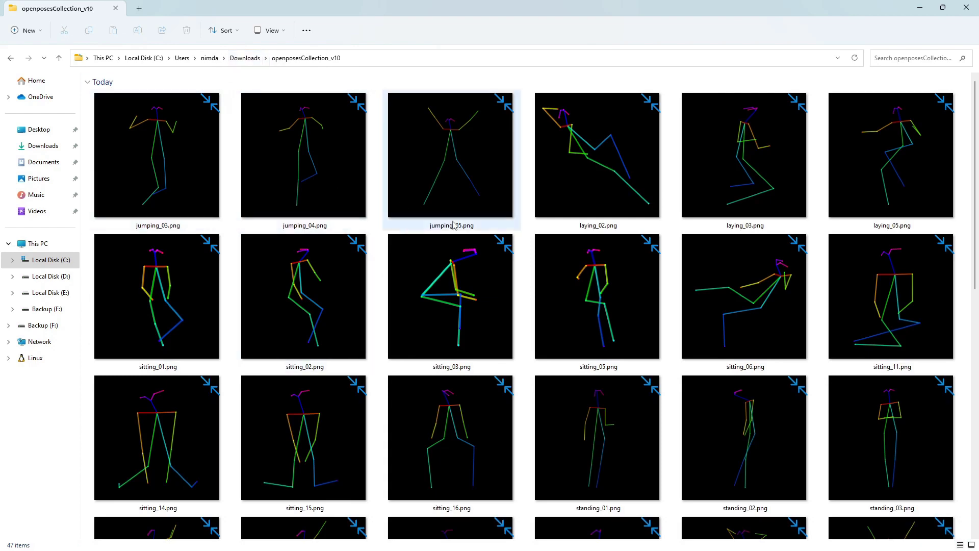
pyautogui.doubleClick(416, 9)
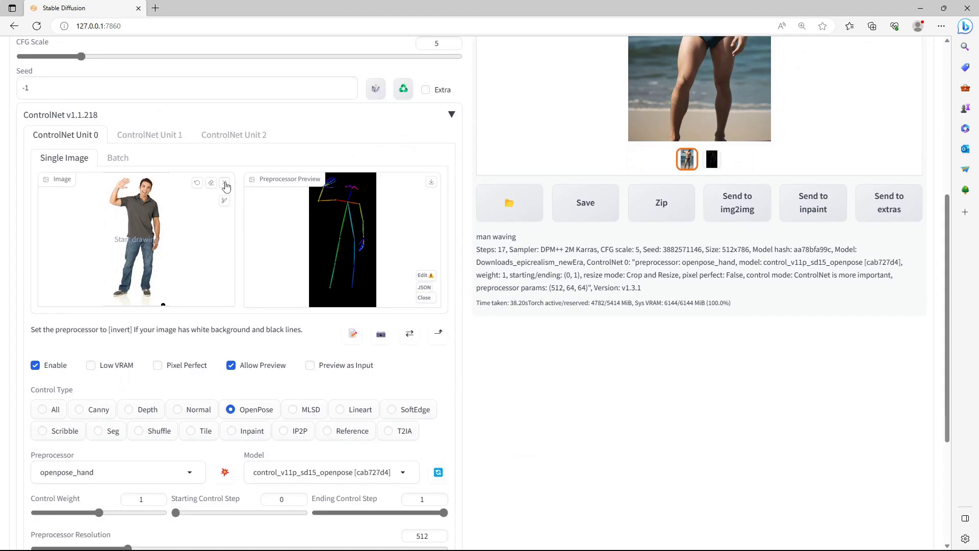
# Step: Remove the waving-man photo from ControlNet and set the preprocessor to none
pyautogui.click(225, 184)
pyautogui.scroll(-1, 225, 191)
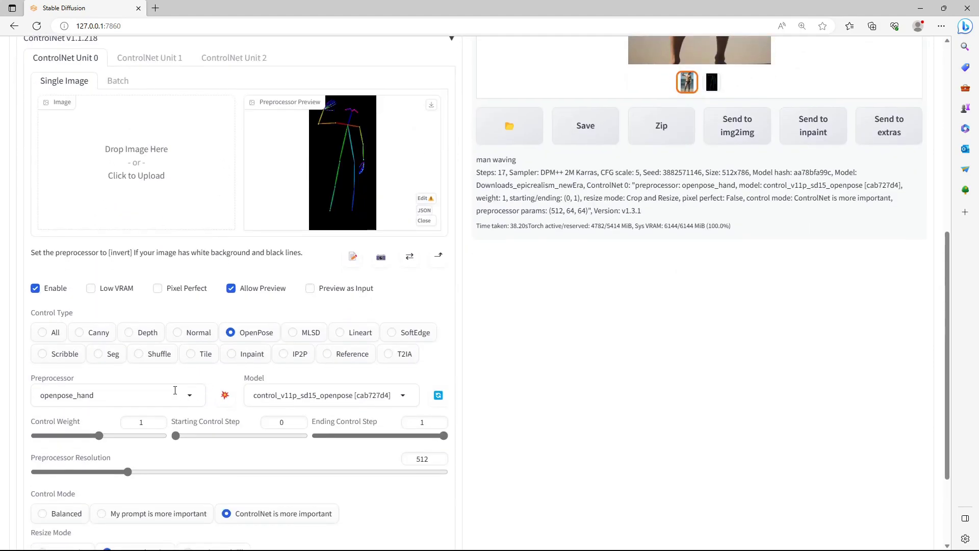
pyautogui.click(67, 390)
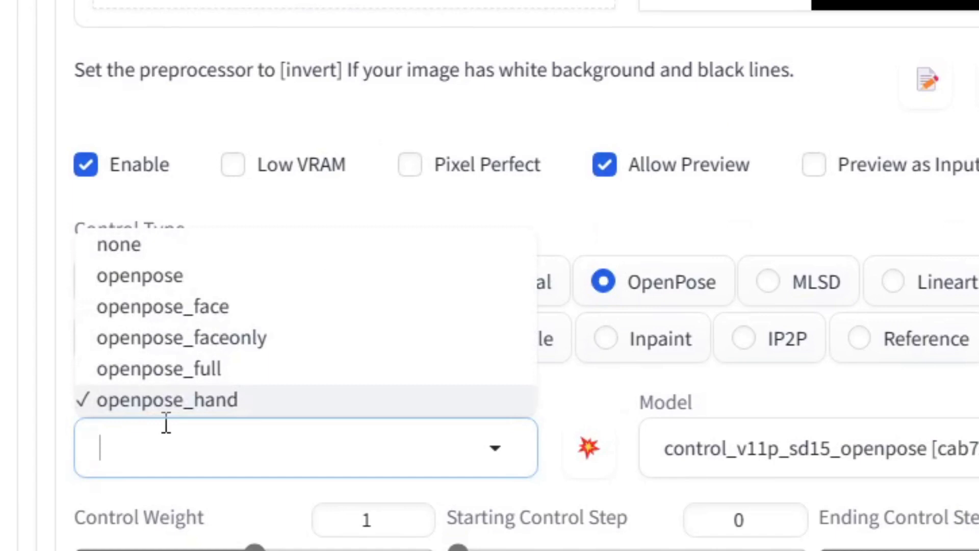
pyautogui.click(103, 247)
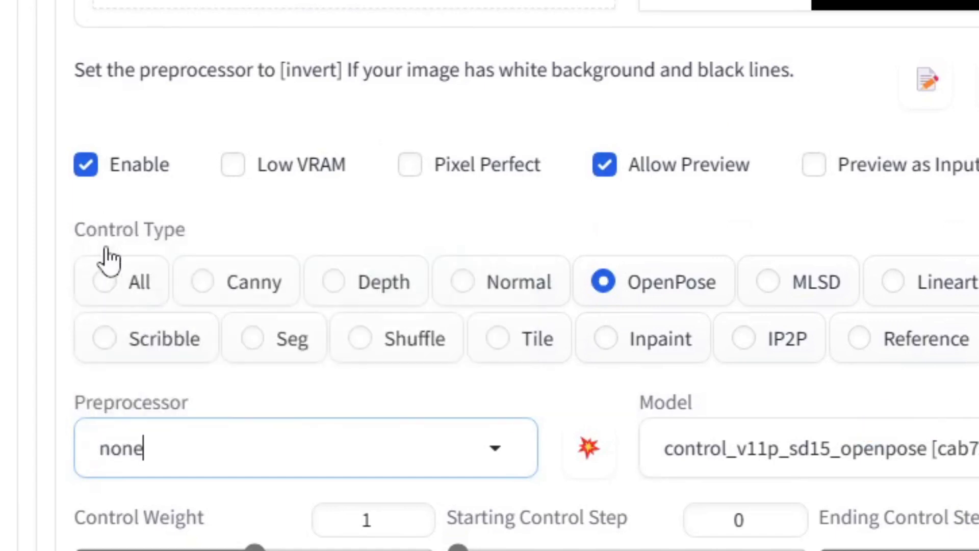
# Step: Browse into the openposesCollection_v10 folder for a new pose image, shown as large thumbnails
pyautogui.click(160, 195)
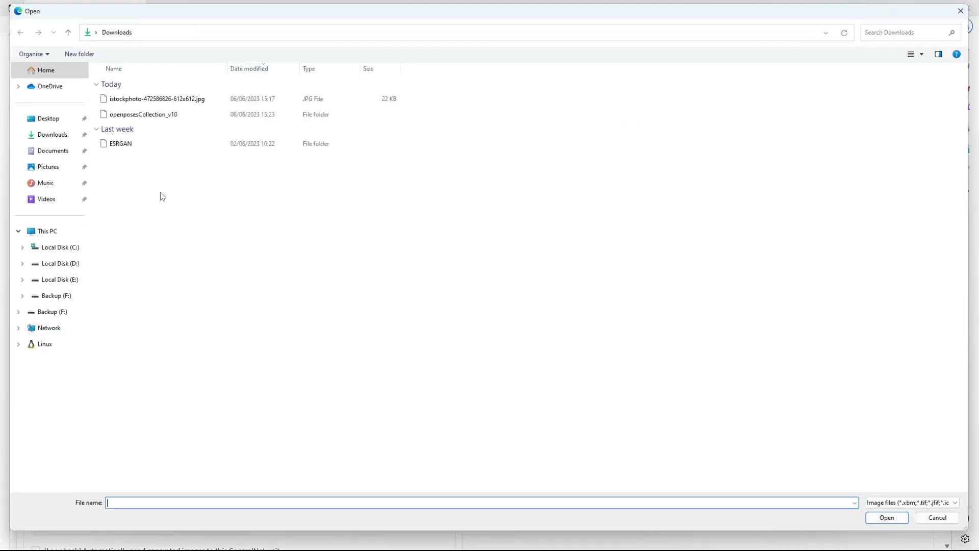
pyautogui.doubleClick(141, 114)
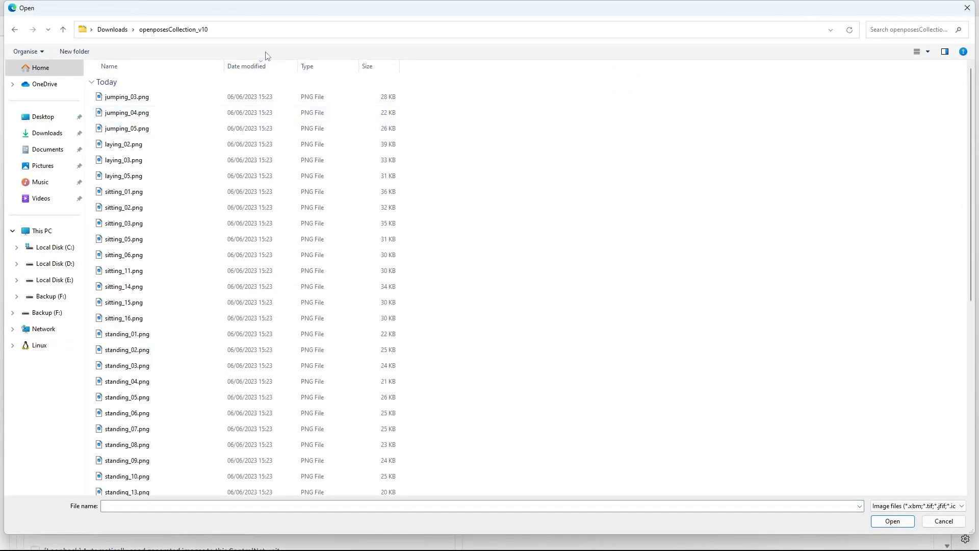
pyautogui.click(927, 52)
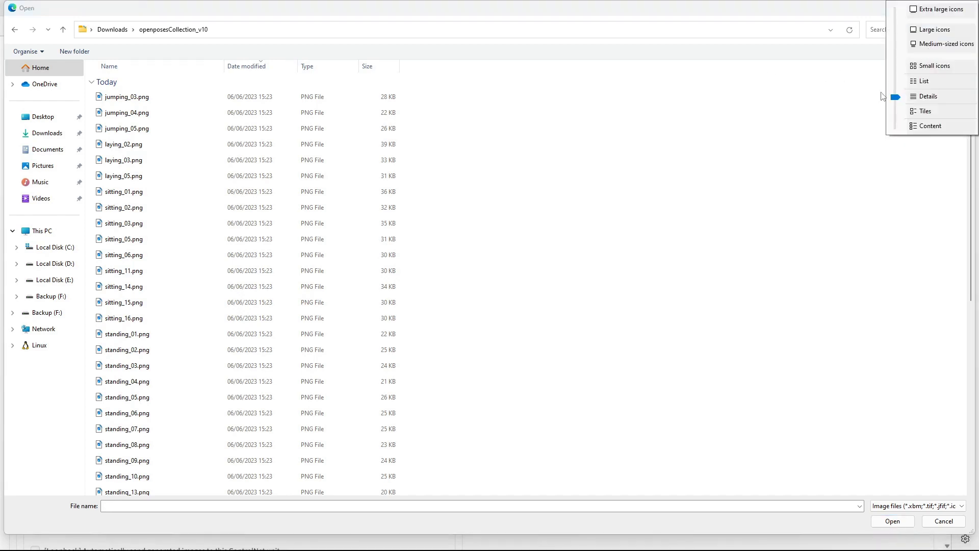
pyautogui.click(913, 11)
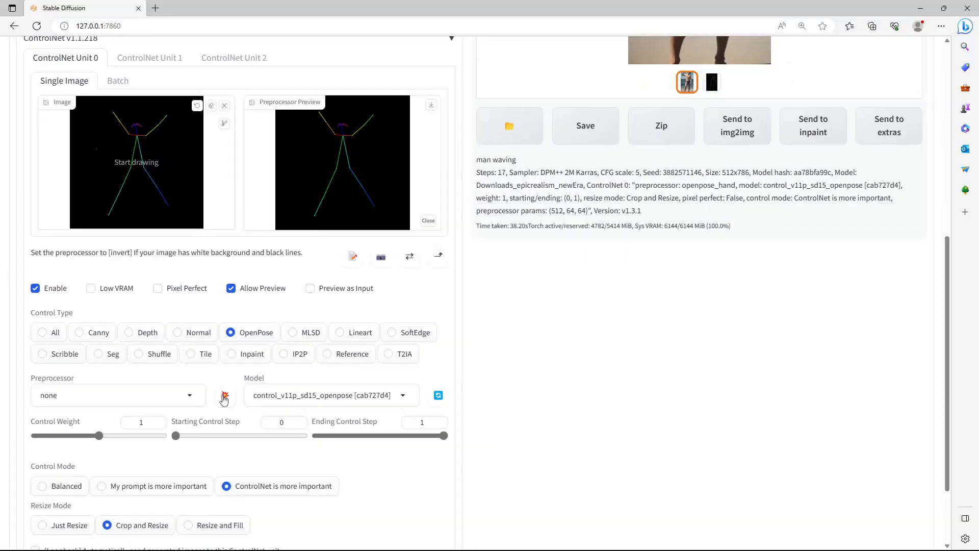
# Step: Generate a man jumping with arms raised overhead and legs spread, following the pose skeleton
pyautogui.scroll(6, 654, 149)
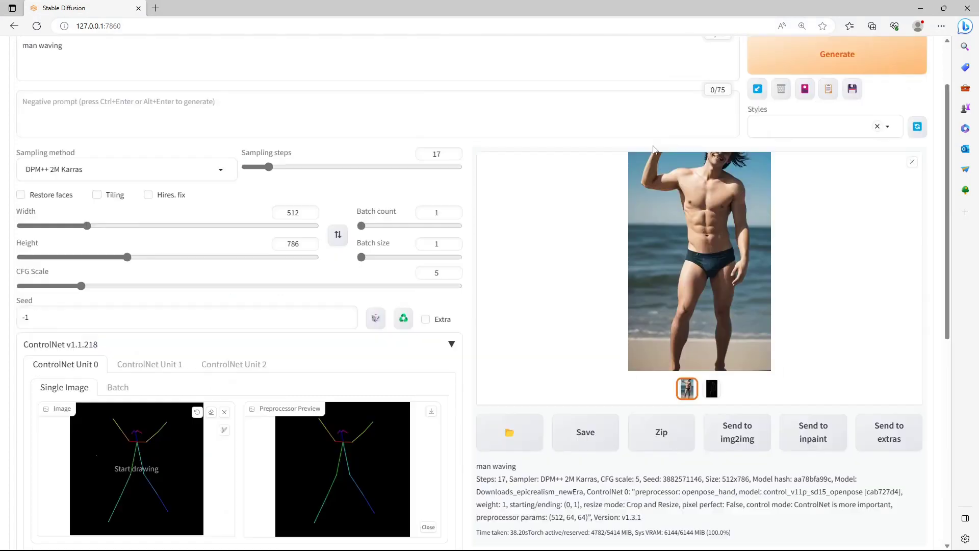
pyautogui.hotkey('ctrl', 'Return')
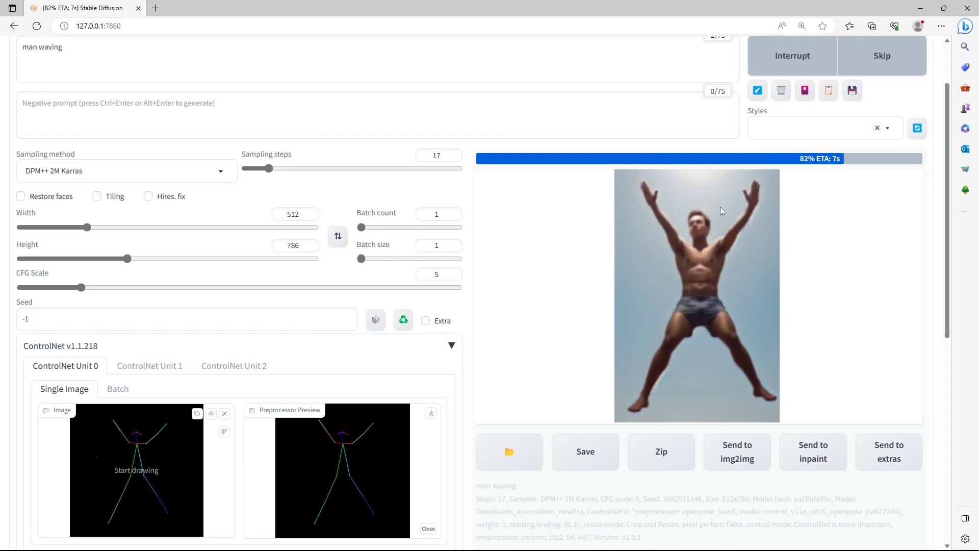
pyautogui.scroll(-1, 720, 206)
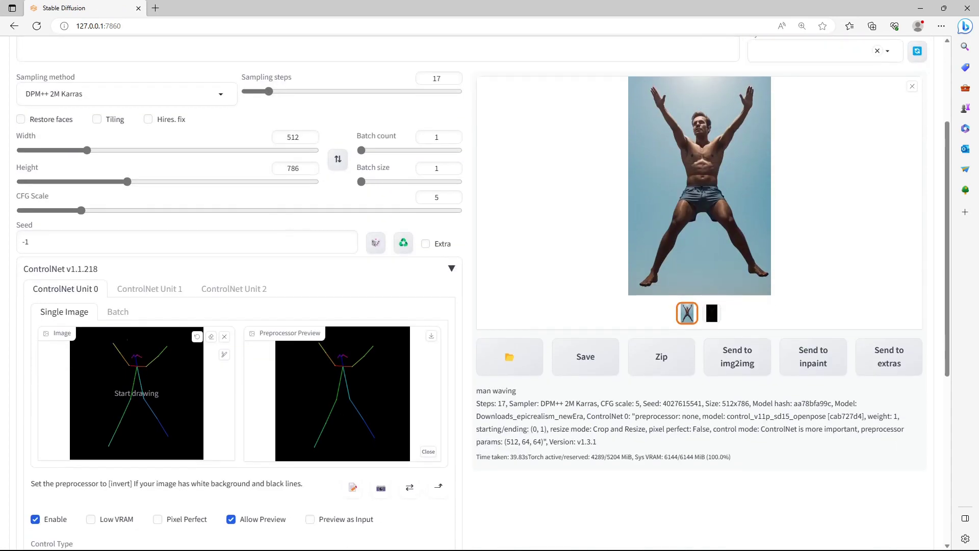
# Step: Switch ControlNet to Batch and paste the openposesCollection_v10 folder path into Input Directory
pyautogui.click(118, 313)
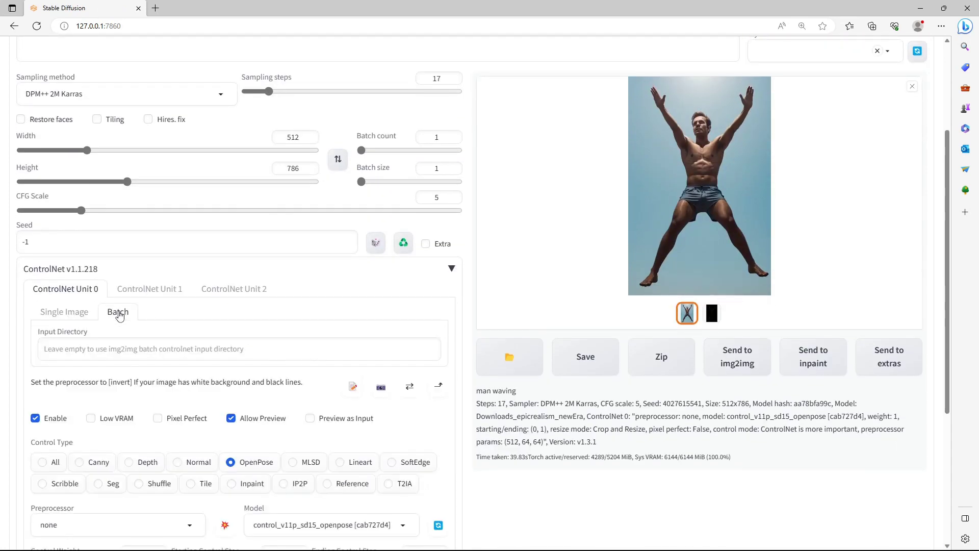
pyautogui.click(142, 348)
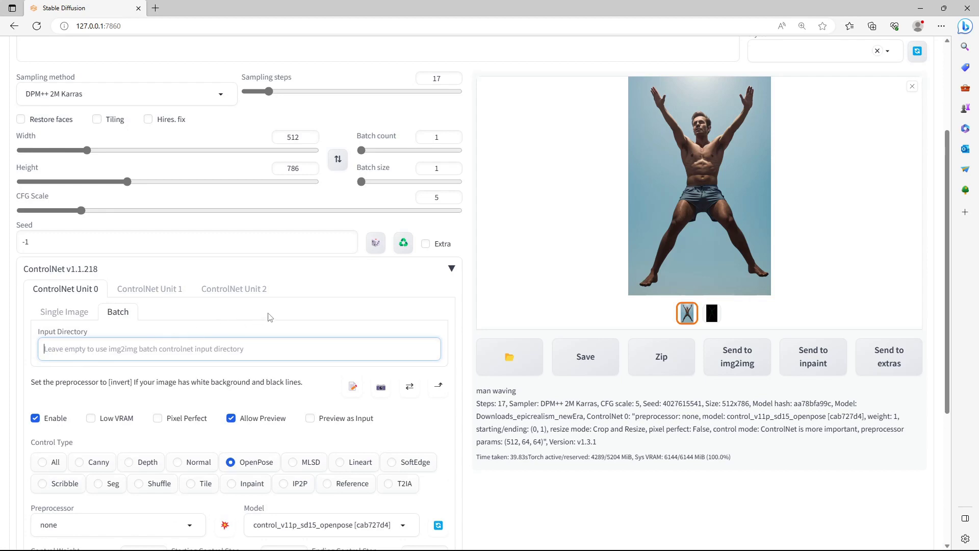
pyautogui.hotkey('alt', 'Tab')
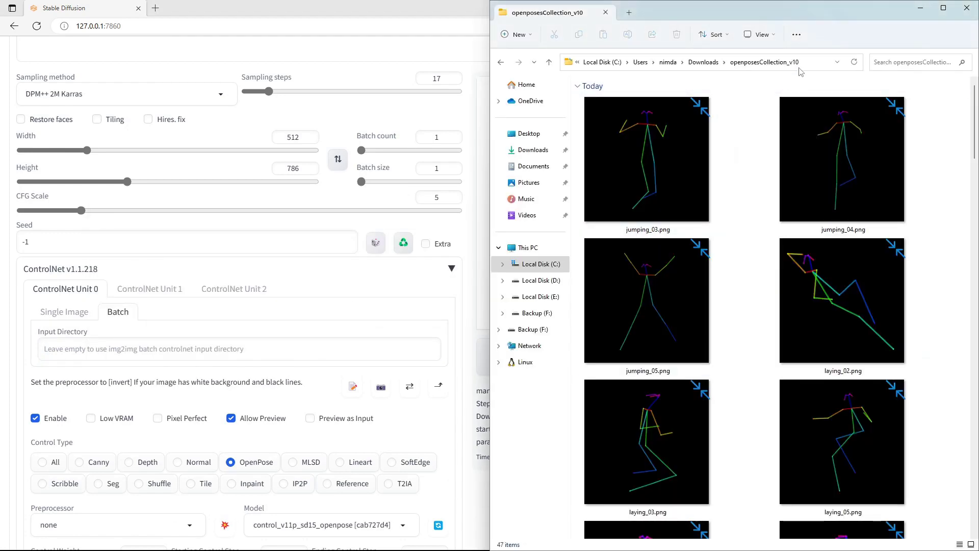
pyautogui.click(675, 65)
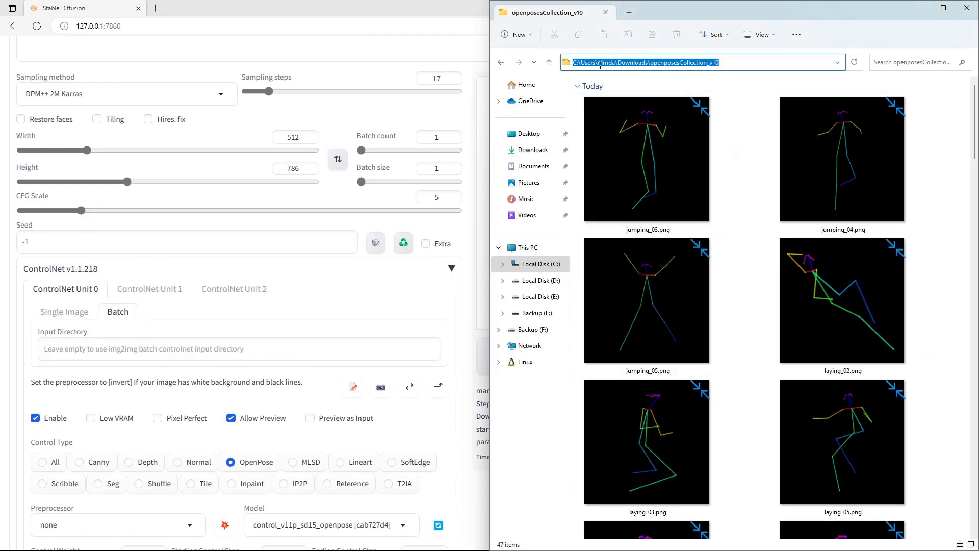
pyautogui.moveTo(721, 63); pyautogui.dragTo(653, 69)
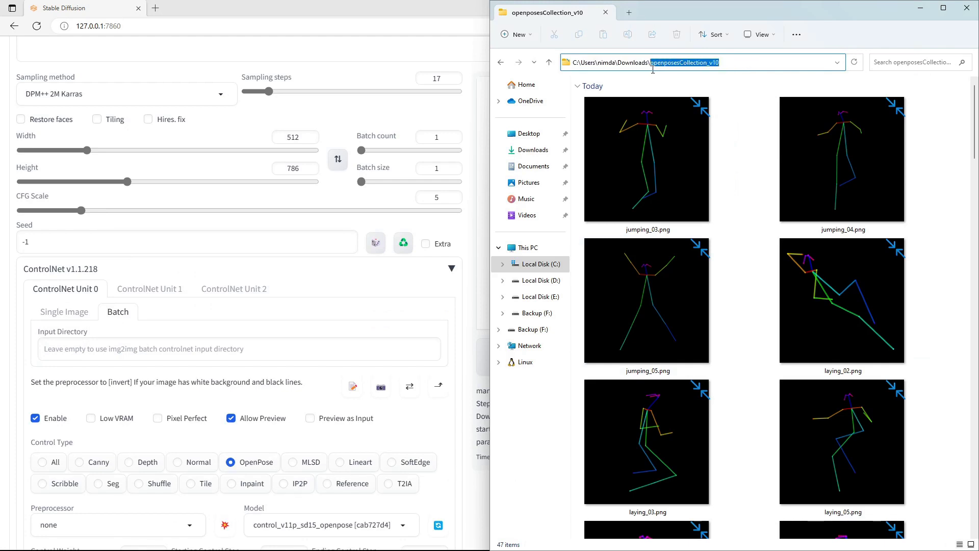
pyautogui.click(150, 352)
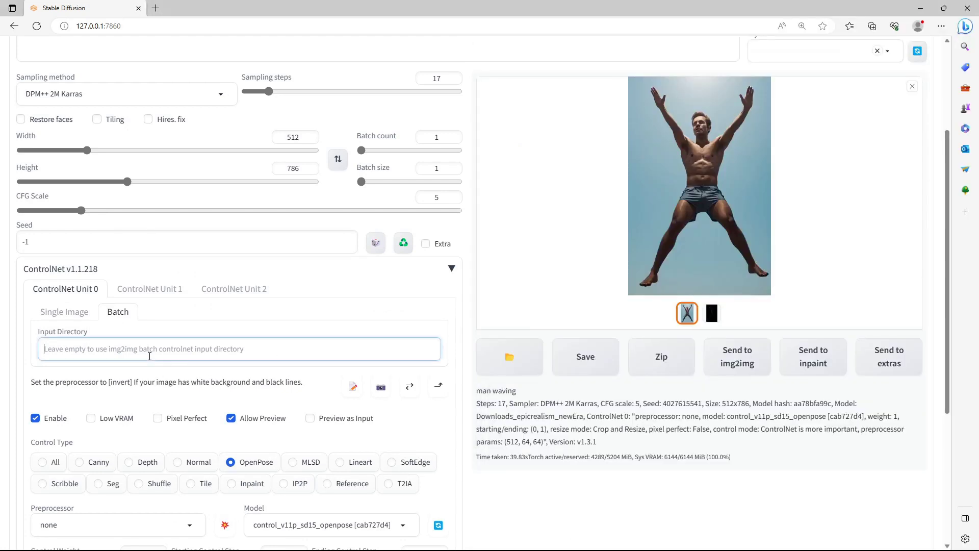
pyautogui.write('/mnt/c/Users/nimda/Downloads/openposesCollection_v10')
pyautogui.scroll(-5, 306, 416)
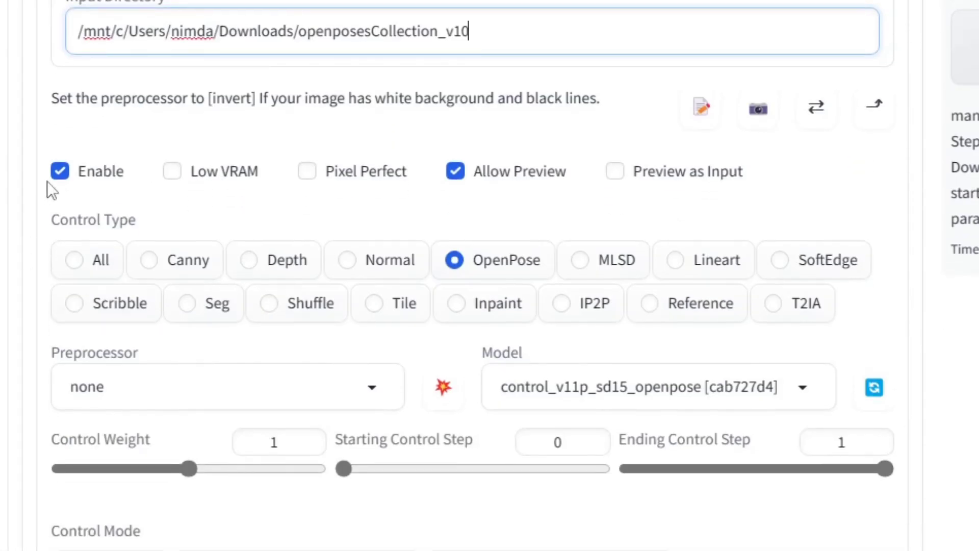
pyautogui.scroll(-2, 459, 214)
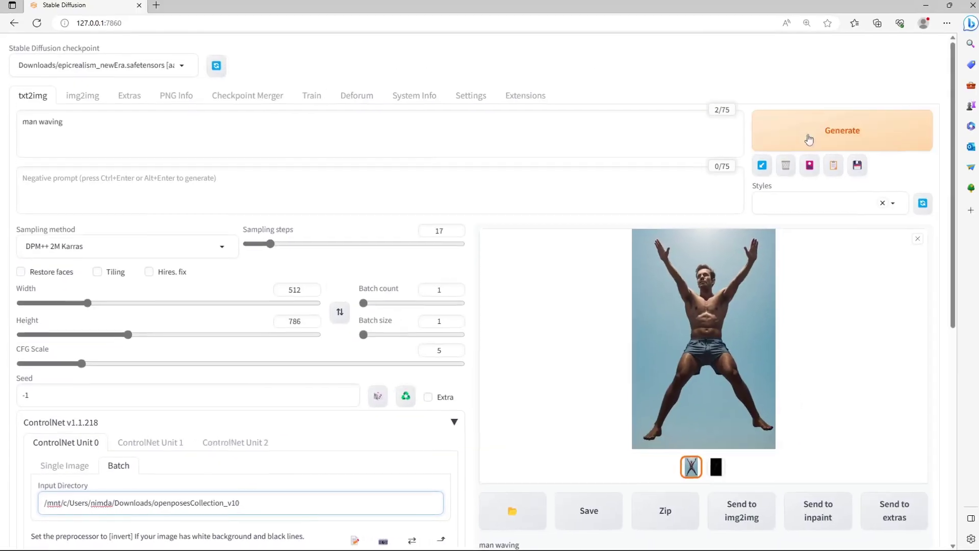
# Step: Start batch generation over all poses and bring up the terminal showing its progress
pyautogui.click(809, 139)
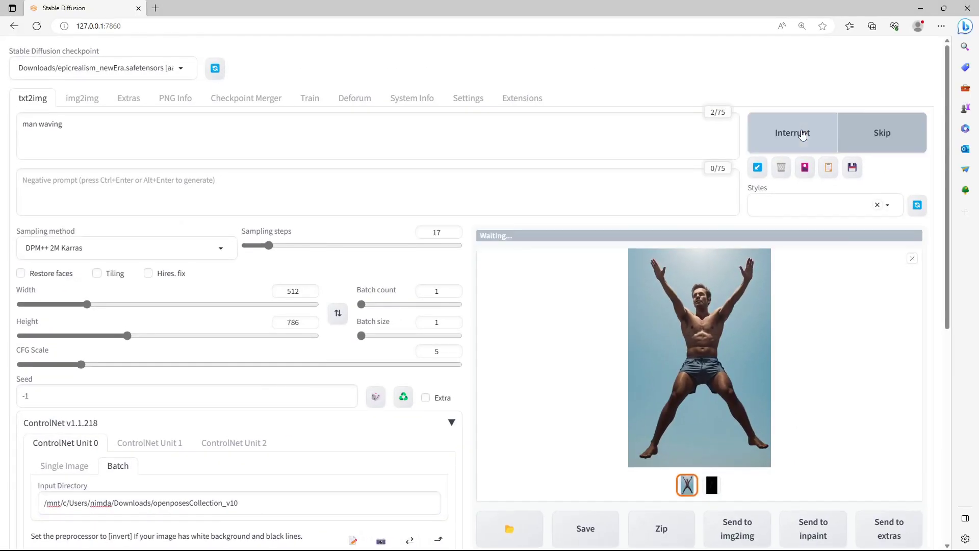
pyautogui.click(580, 536)
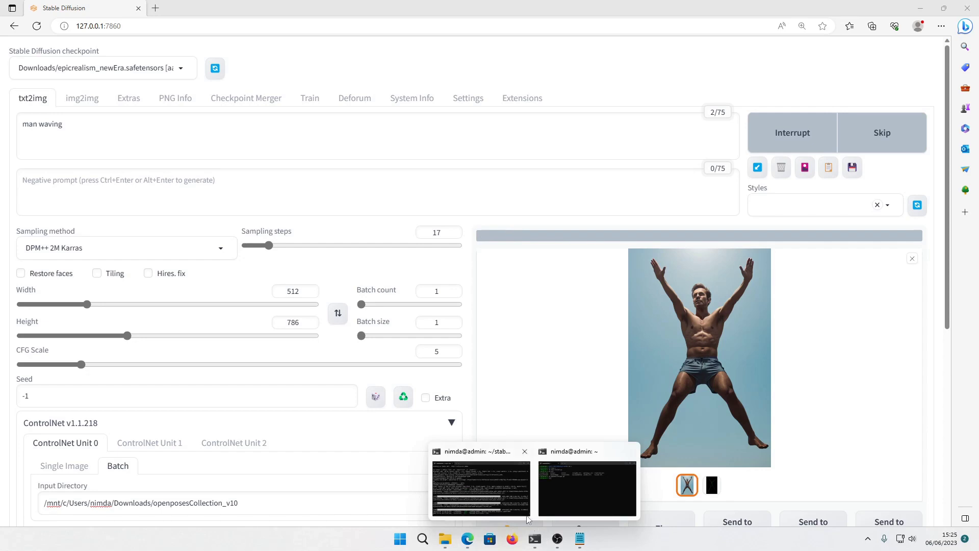
pyautogui.click(480, 485)
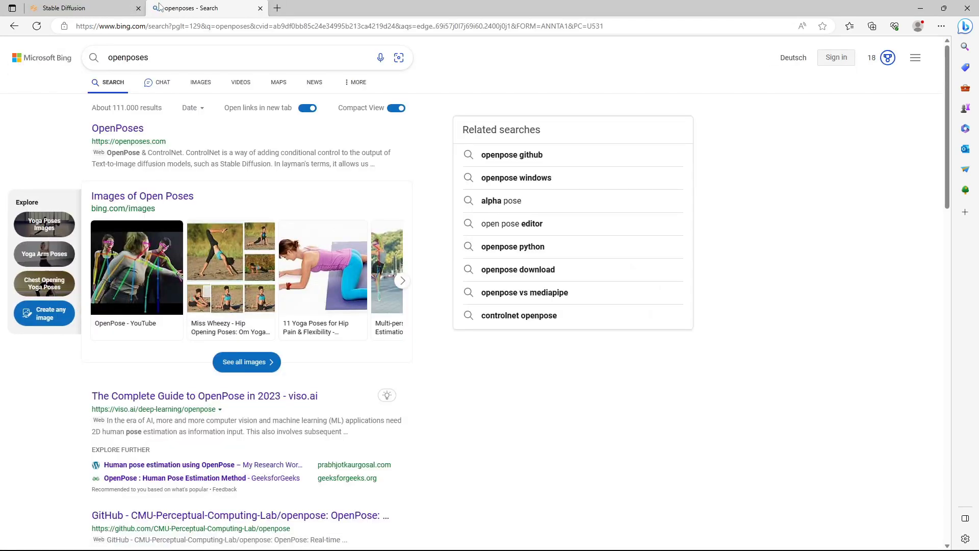
# Step: Open the openposes.com website from the search results
pyautogui.moveTo(182, 59); pyautogui.dragTo(65, 87)
pyautogui.click(83, 105)
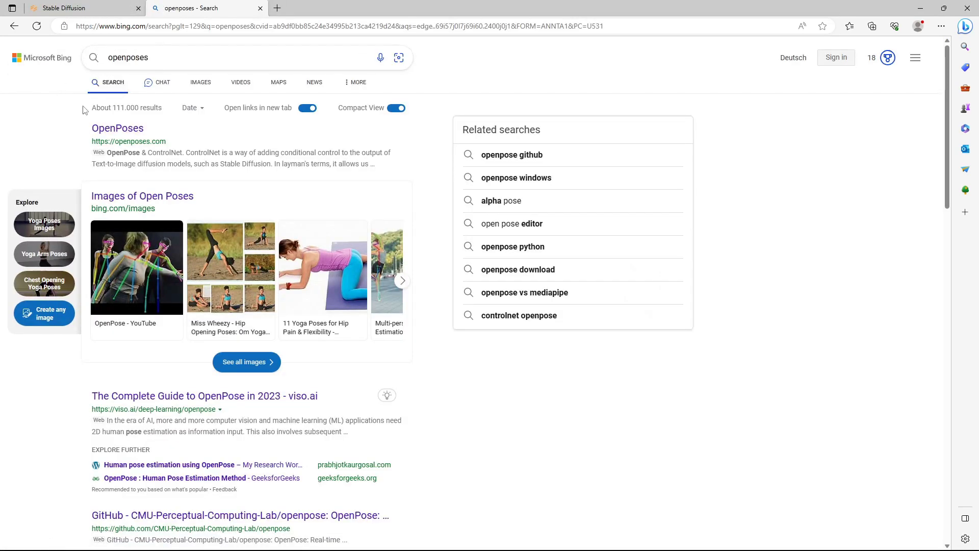
pyautogui.click(120, 137)
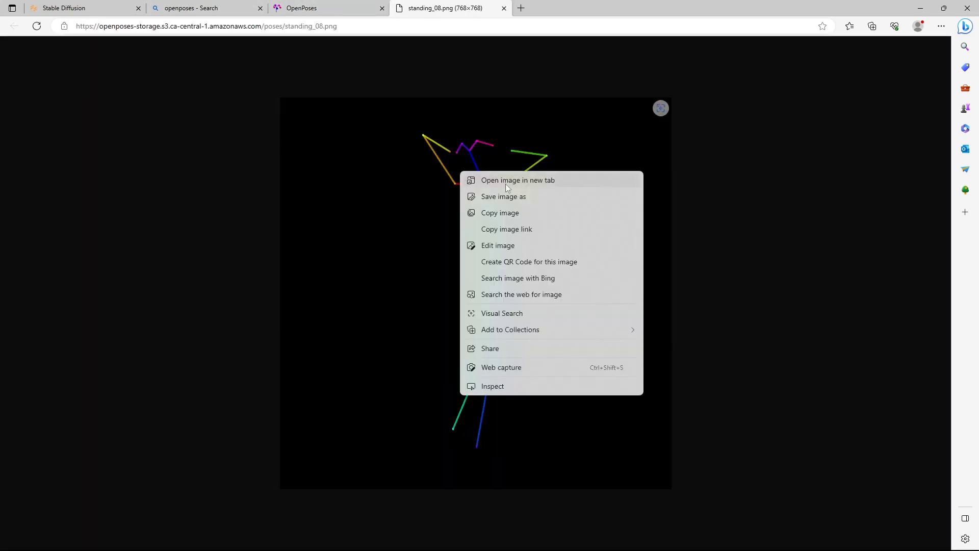
# Step: Save the standing_08 pose image as standing_08.png in the Downloads folder
pyautogui.click(518, 192)
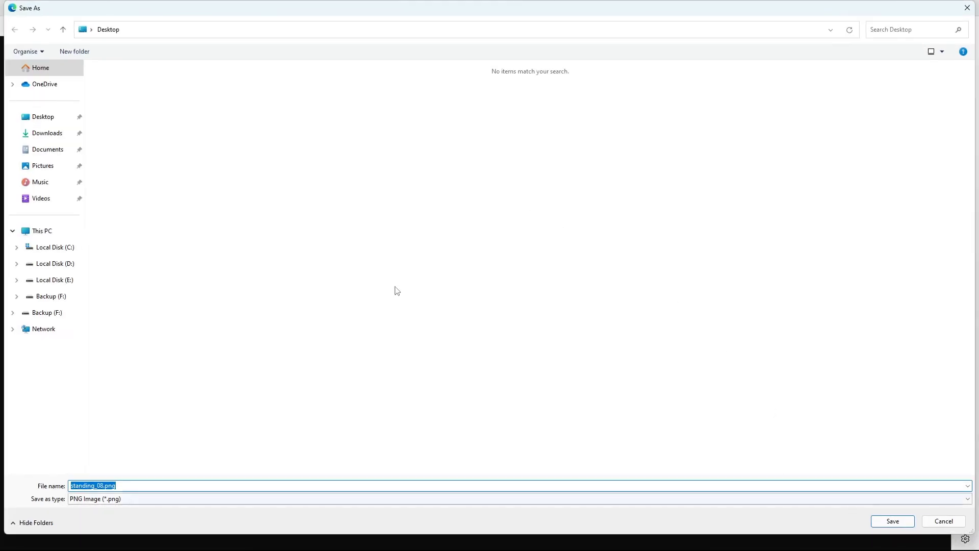
pyautogui.click(61, 149)
pyautogui.click(58, 134)
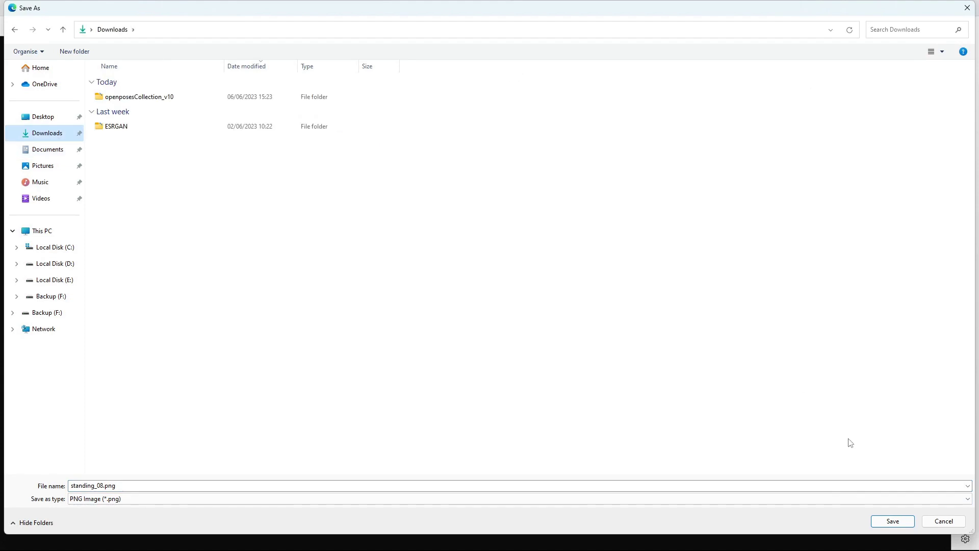
pyautogui.click(892, 520)
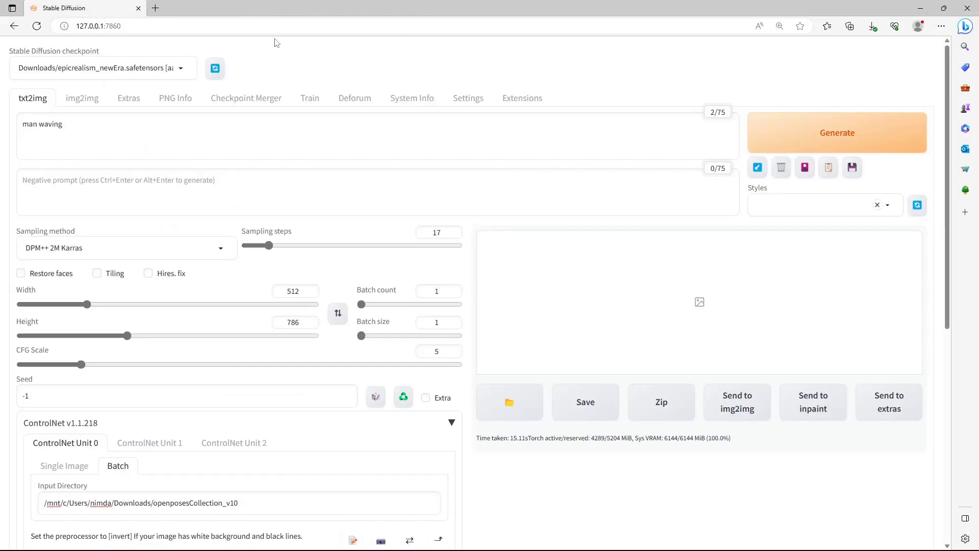
# Step: Switch ControlNet back to Single Image and remove the current pose image
pyautogui.scroll(-3, 300, 181)
pyautogui.click(78, 312)
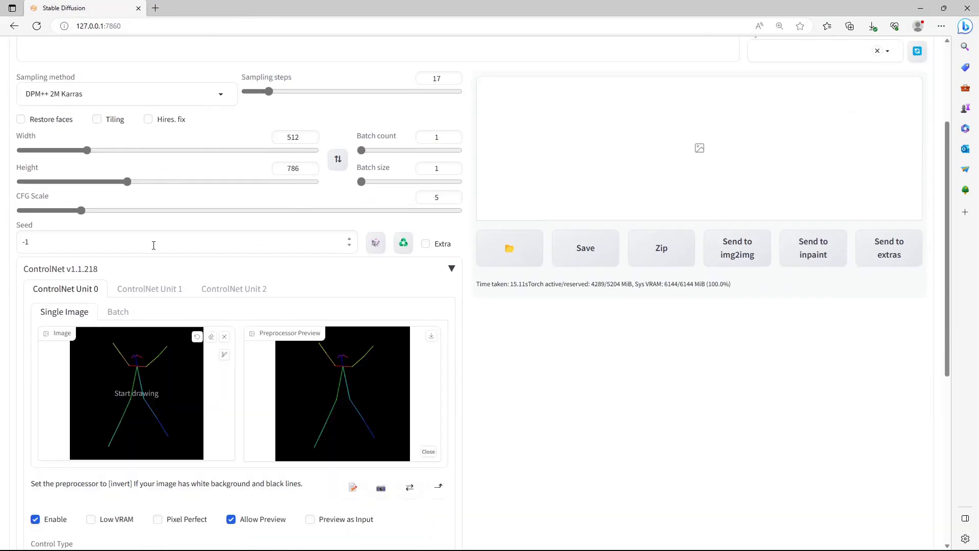
pyautogui.scroll(-2, 233, 268)
pyautogui.click(225, 260)
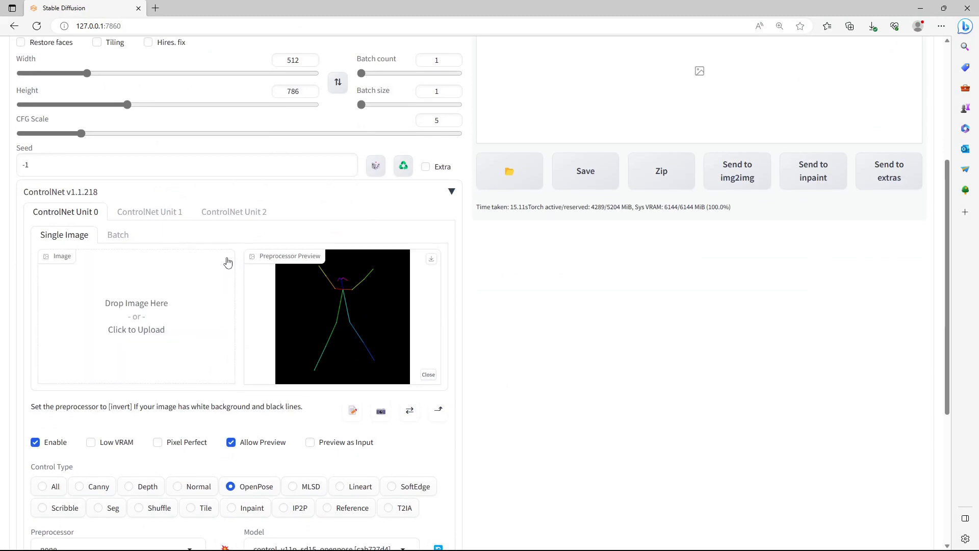
# Step: Load Downloads\standing_08.png as the ControlNet pose and refresh its preview
pyautogui.click(133, 306)
pyautogui.click(32, 134)
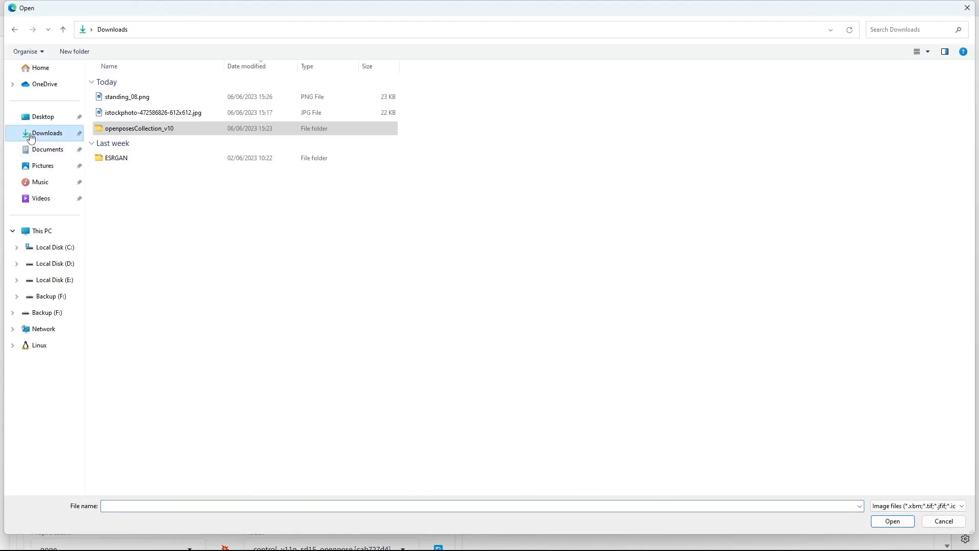
pyautogui.doubleClick(153, 98)
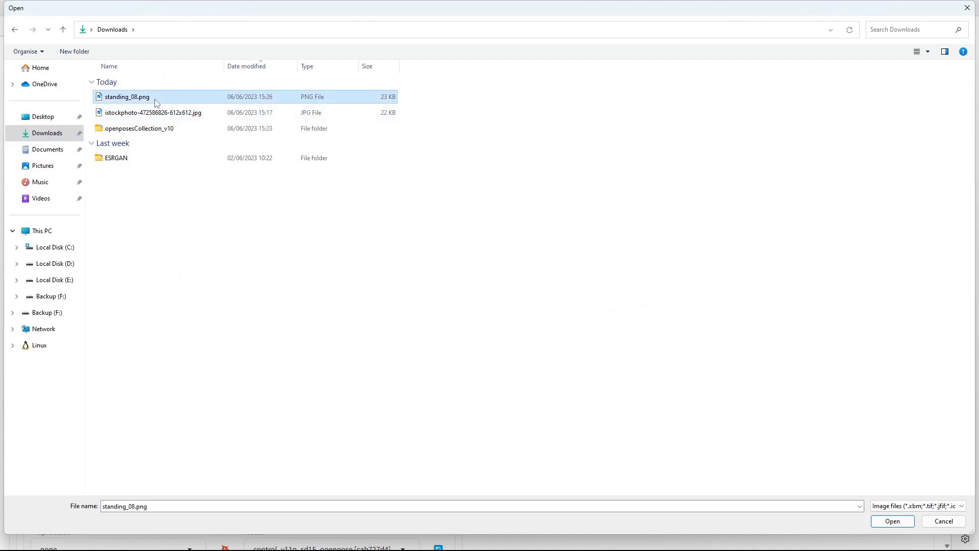
pyautogui.scroll(-1, 214, 478)
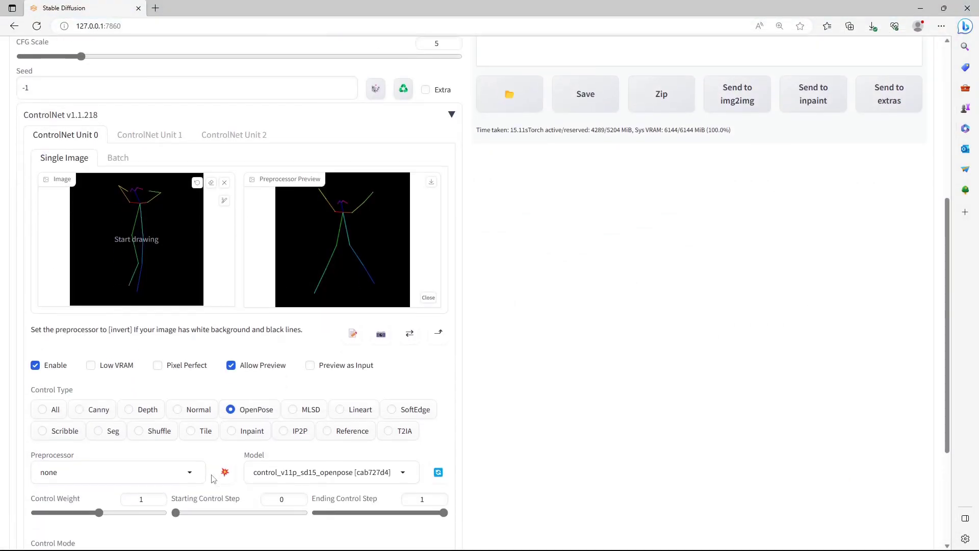
pyautogui.click(225, 473)
pyautogui.scroll(5, 517, 360)
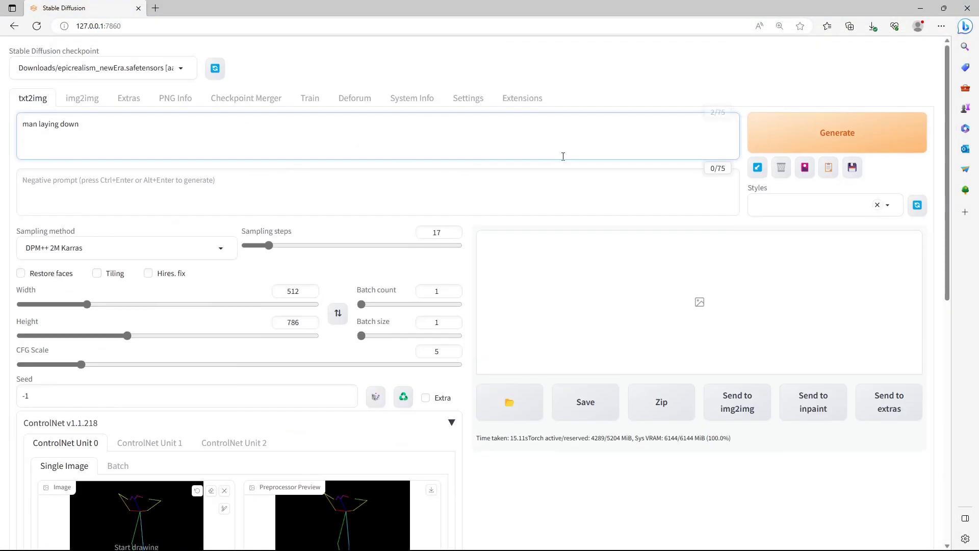